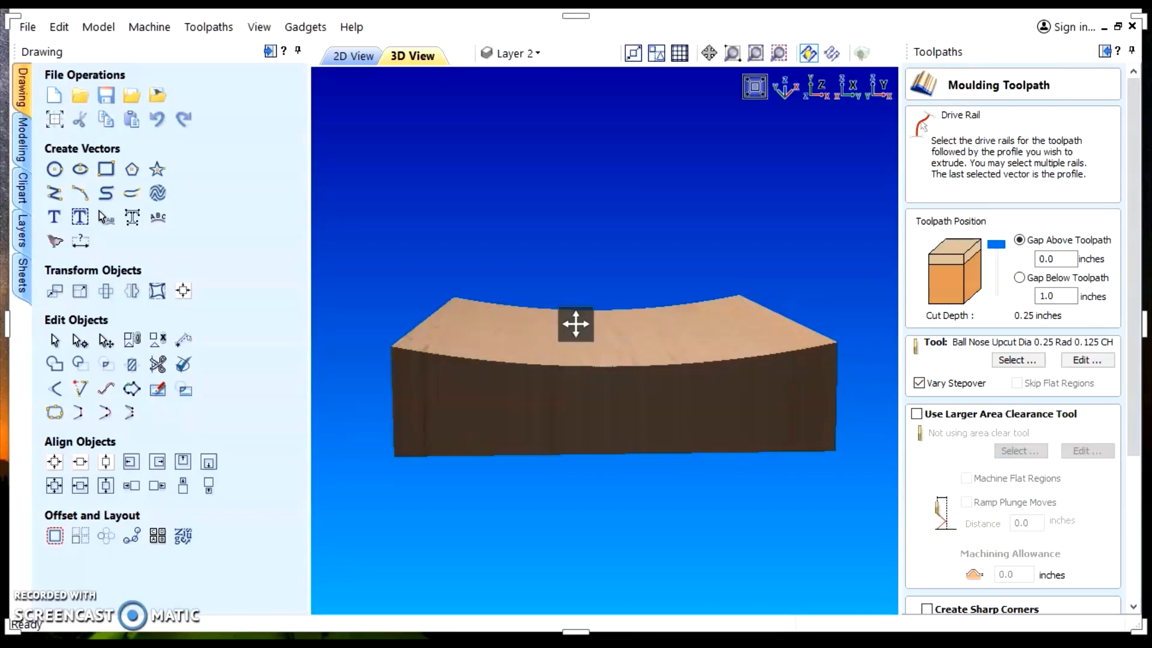
# Close the Moulding Toolpath form and delete the existing arc profile across the rectangle in the 2D view.
pyautogui.scroll(-5, 1074, 506)
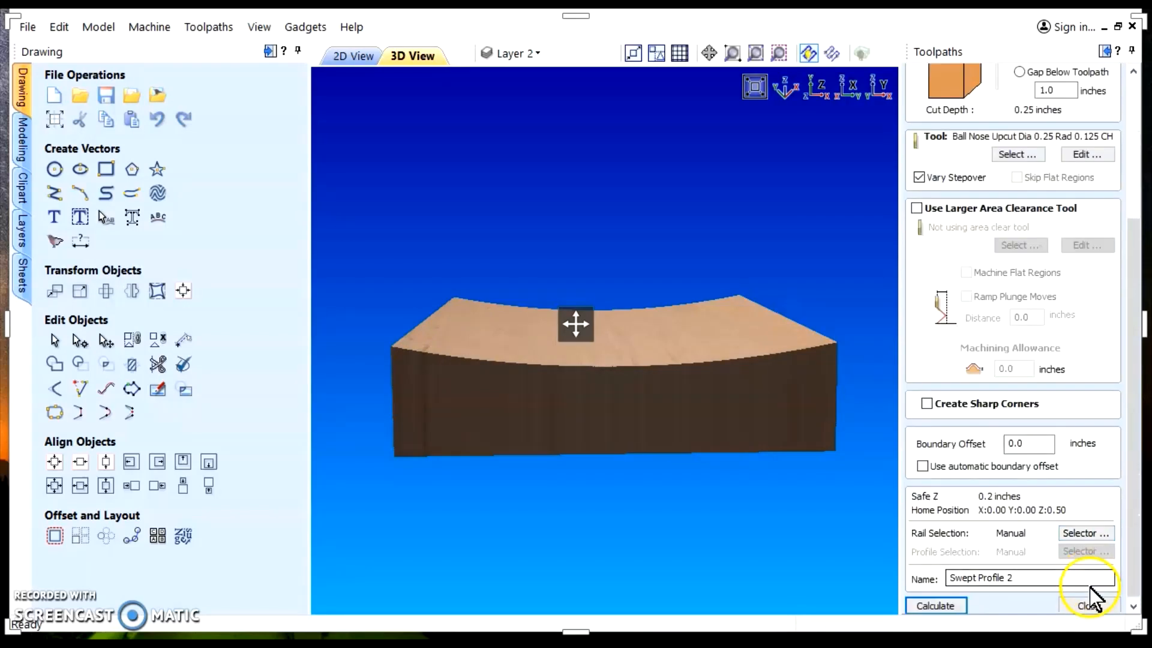
pyautogui.click(1088, 605)
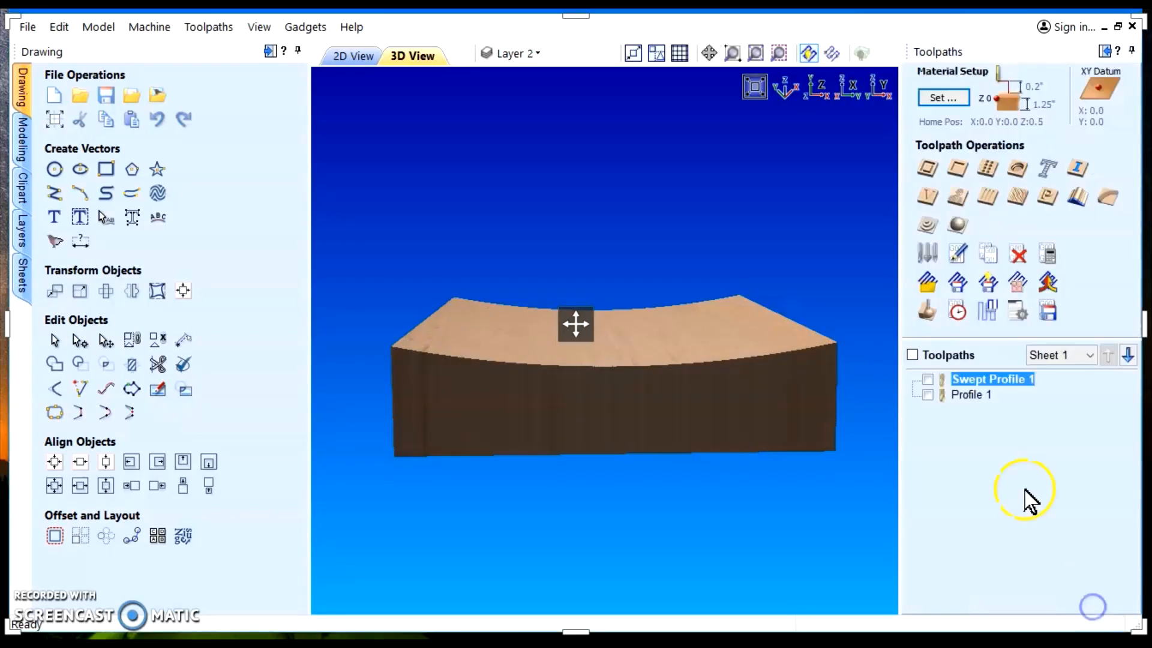
pyautogui.click(363, 57)
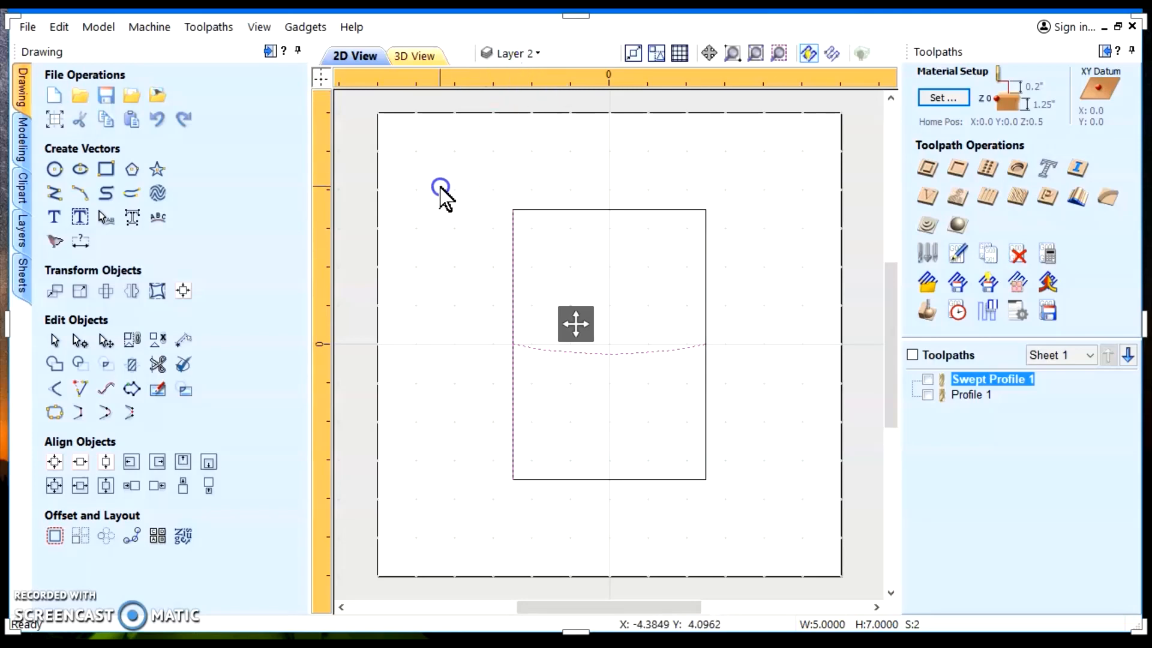
pyautogui.click(484, 427)
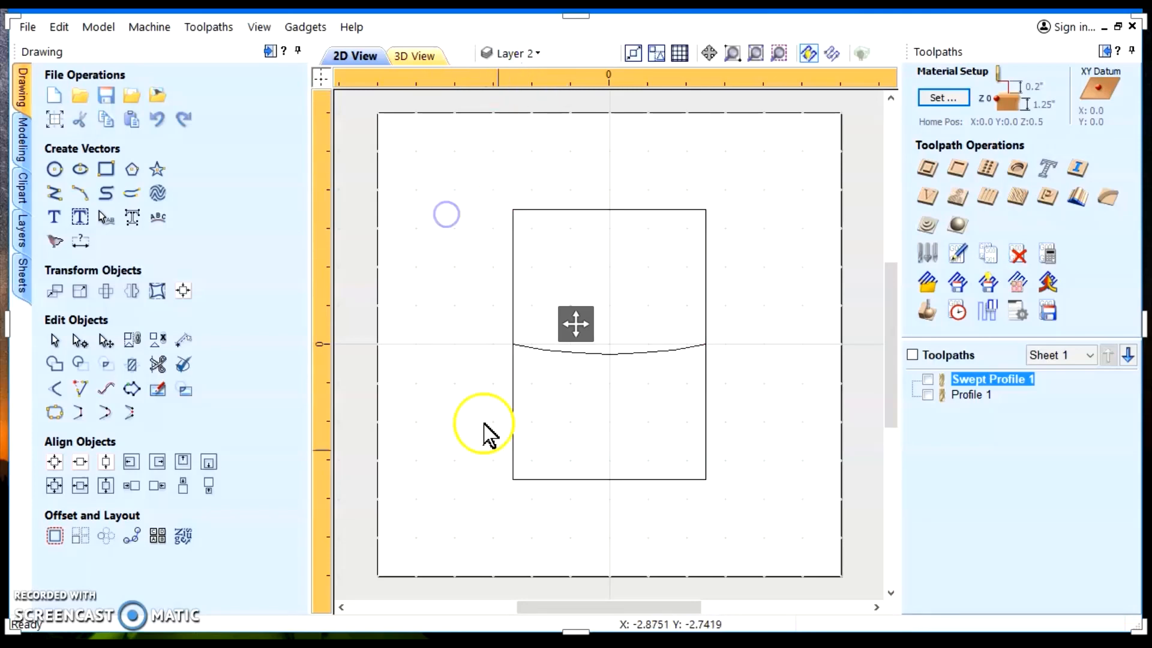
pyautogui.click(627, 355)
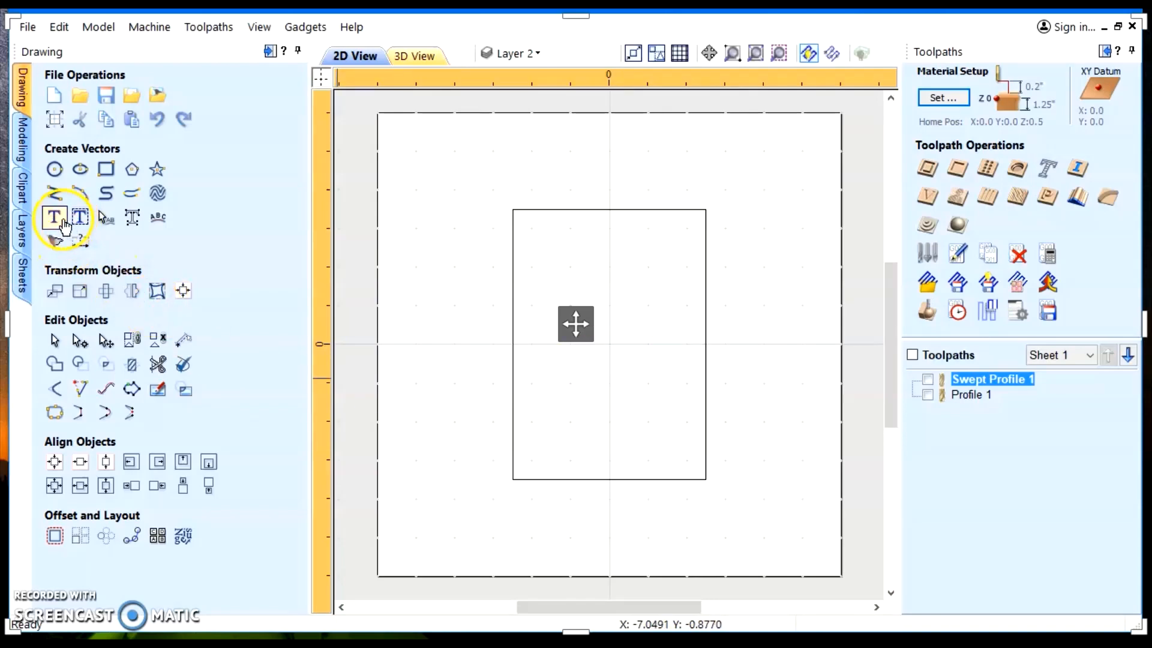
# Draw a straight vertical line 0.25 inches long downward from the job center at X 0, Y 0.
pyautogui.click(41, 195)
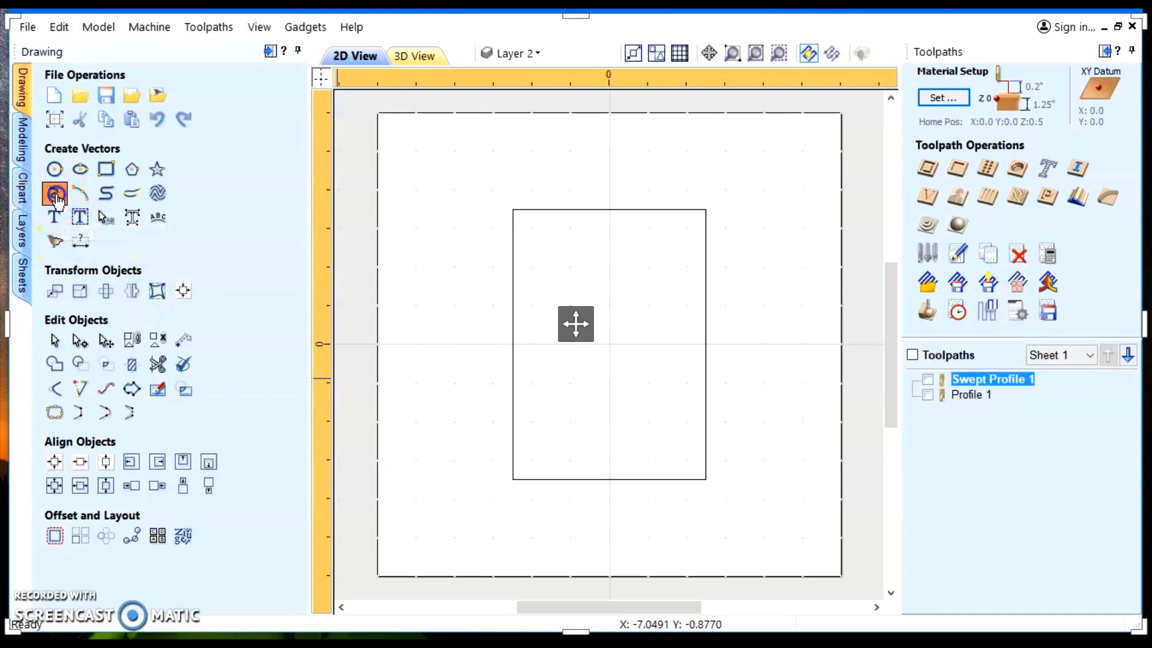
pyautogui.click(609, 343)
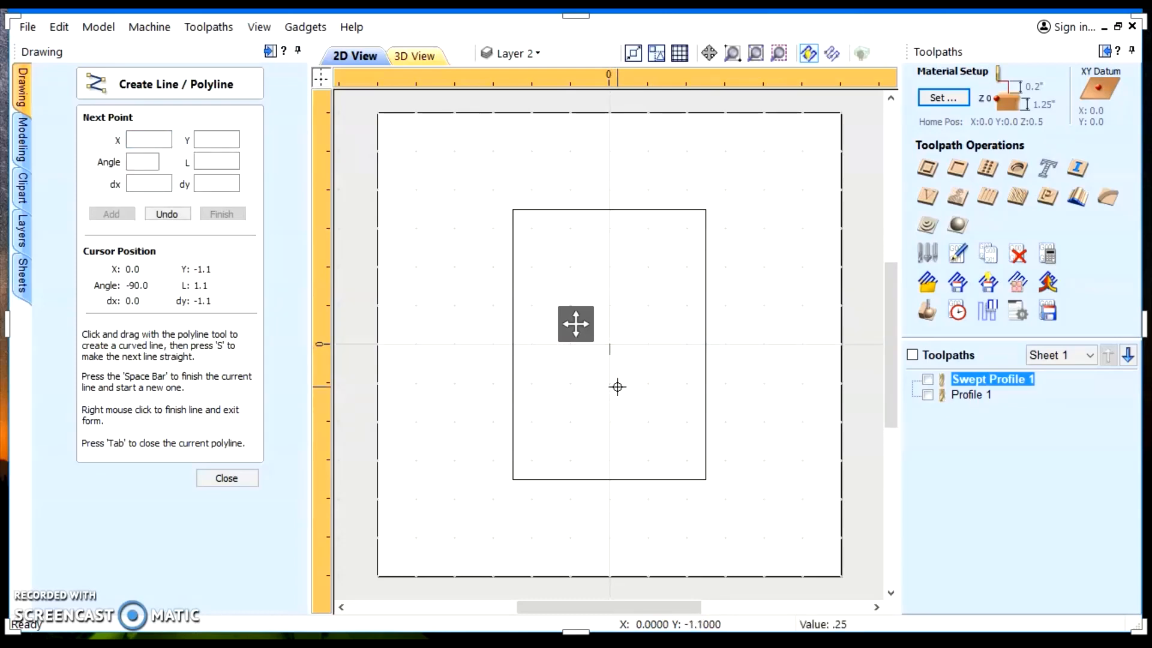
pyautogui.click(610, 354)
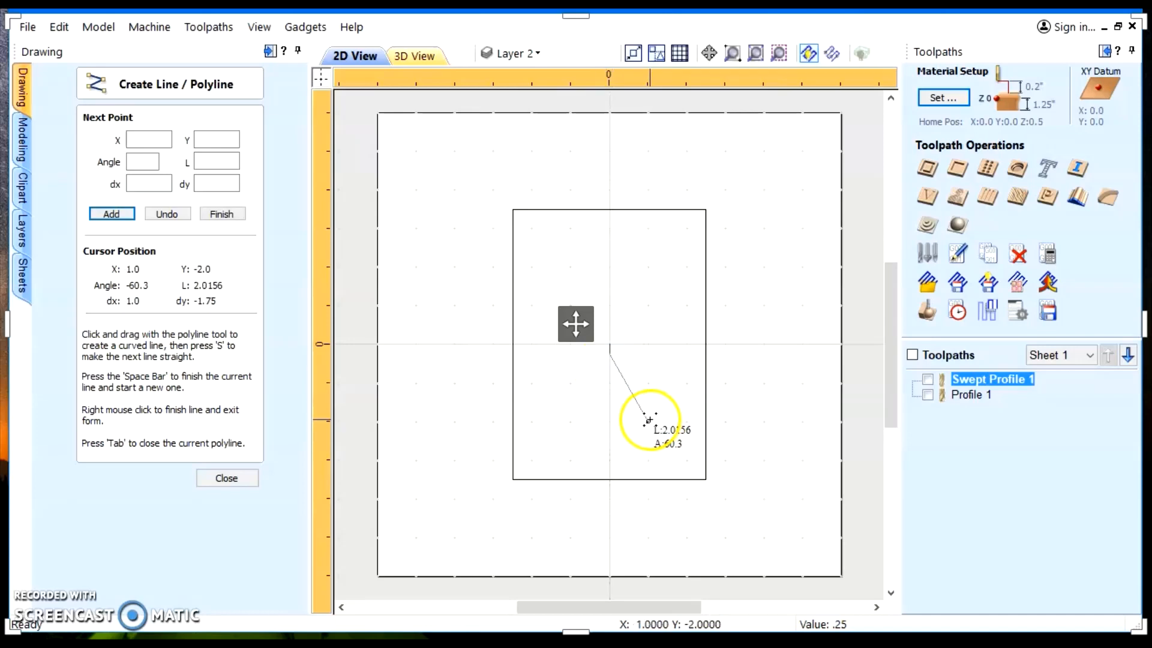
pyautogui.press('space')
pyautogui.scroll(1, 589, 396)
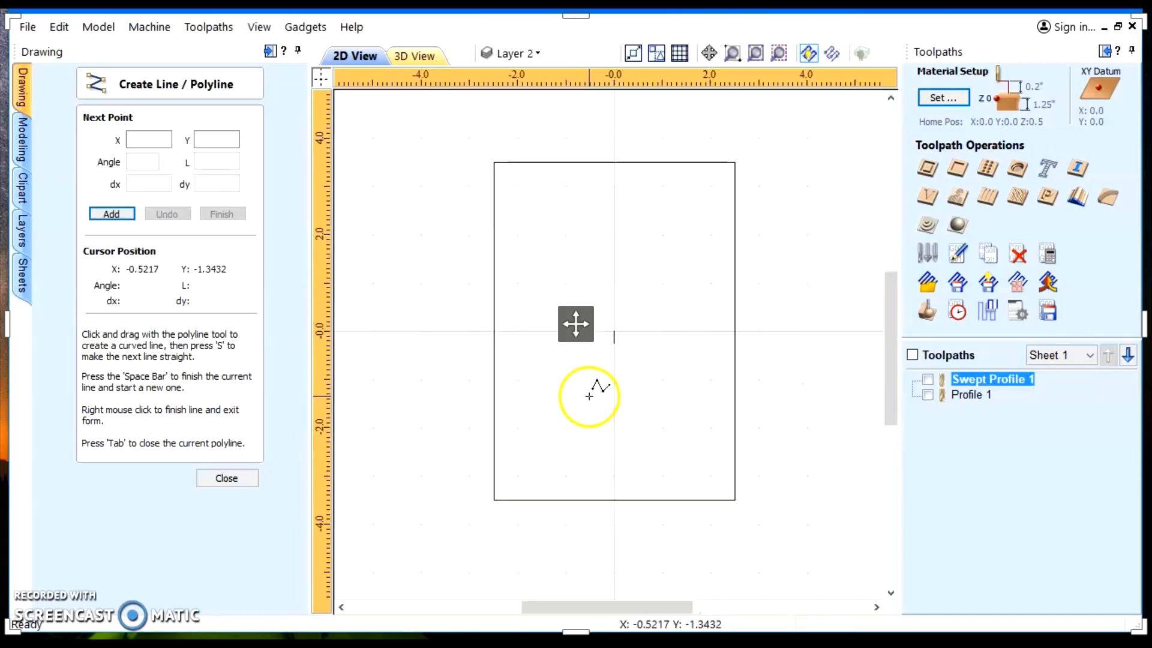
pyautogui.scroll(2, 617, 352)
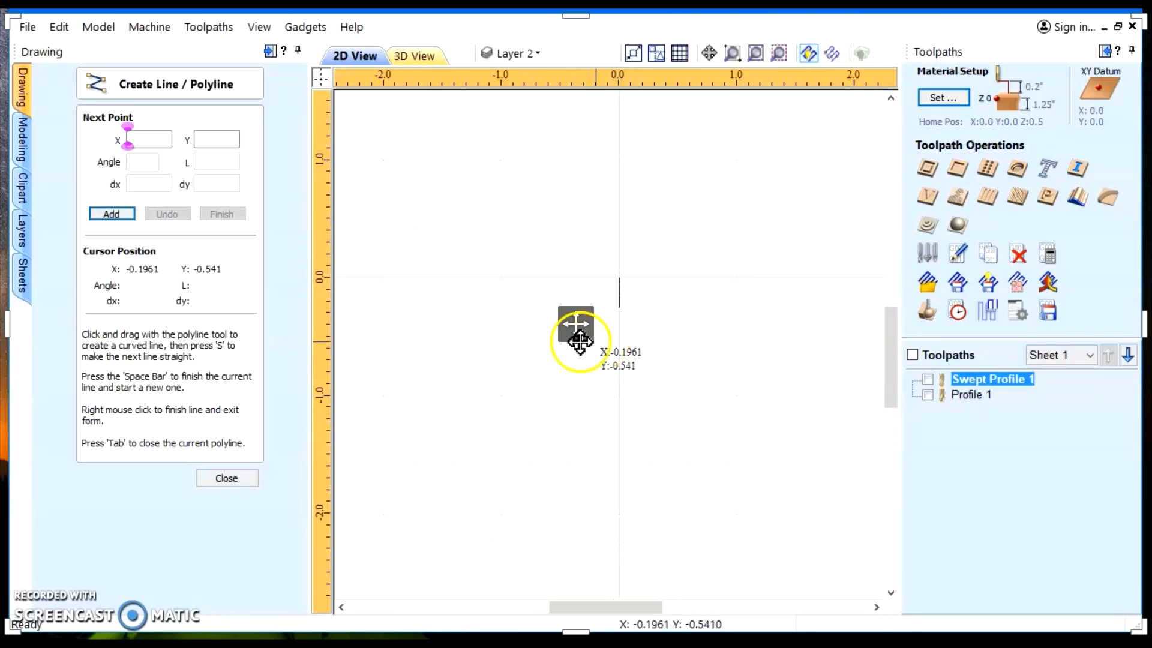
pyautogui.scroll(2, 617, 327)
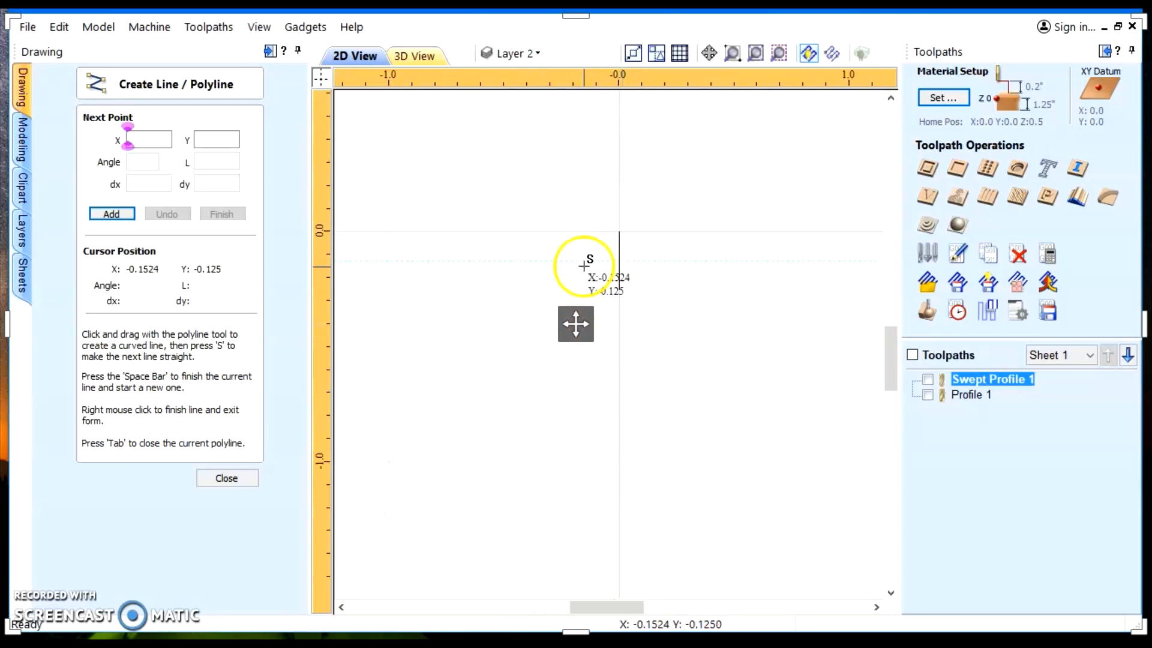
pyautogui.scroll(-1, 695, 297)
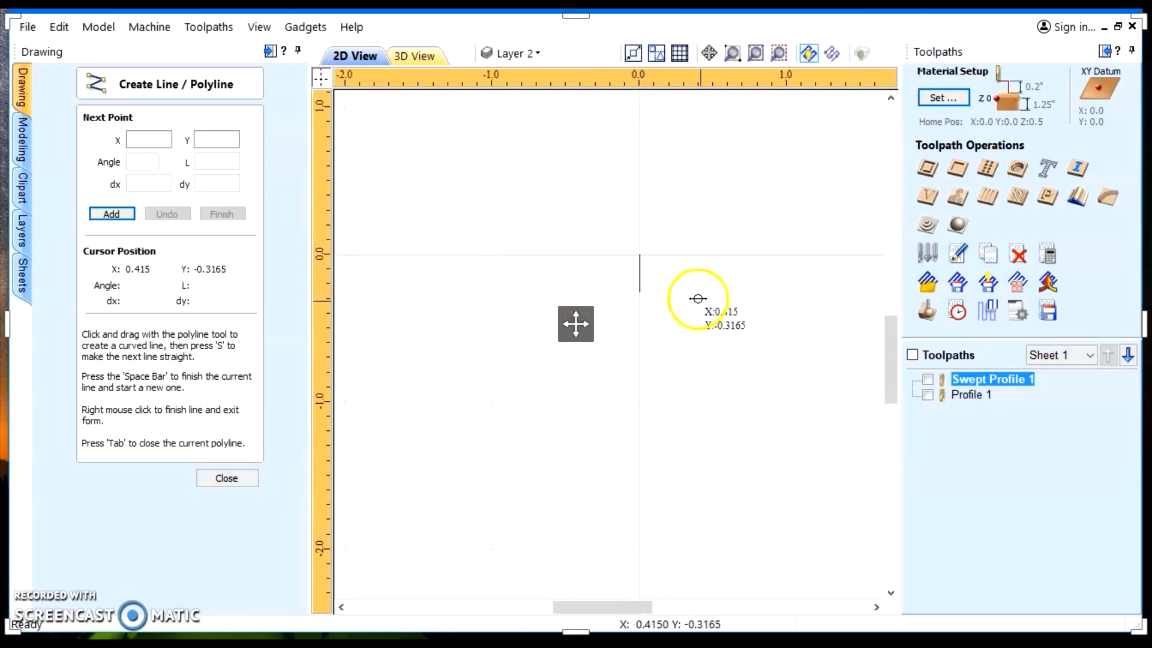
pyautogui.scroll(-1, 696, 298)
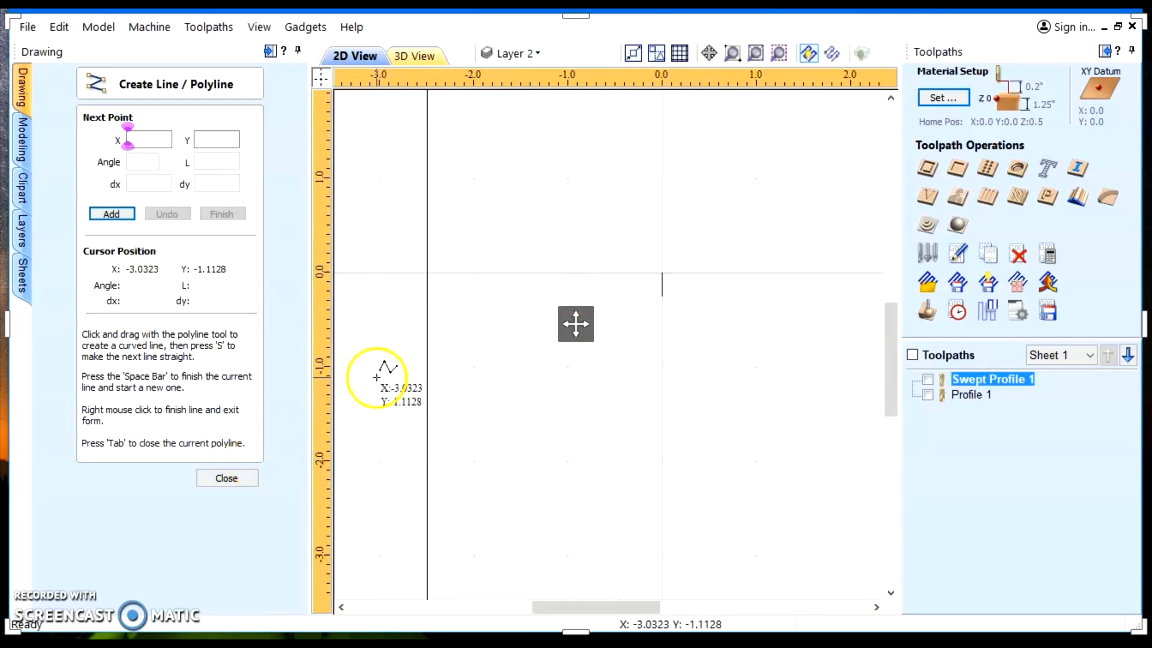
pyautogui.click(231, 480)
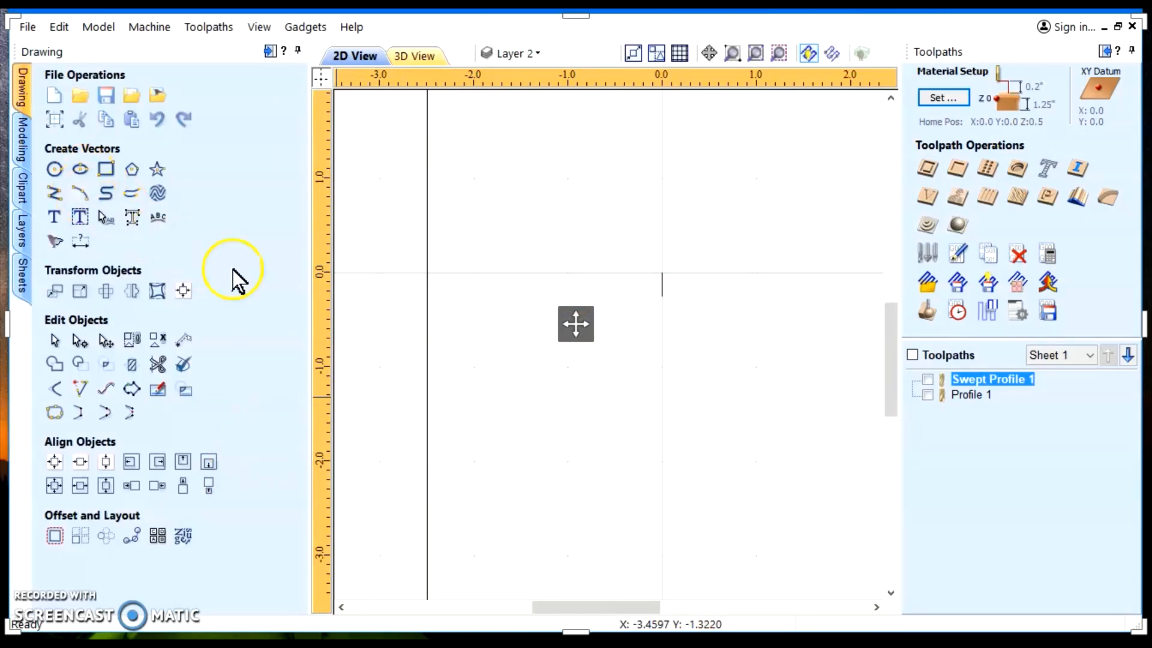
# Move the short vertical line horizontally to about X -1.25, midway between the rectangle's left edge and the job center.
pyautogui.click(661, 284)
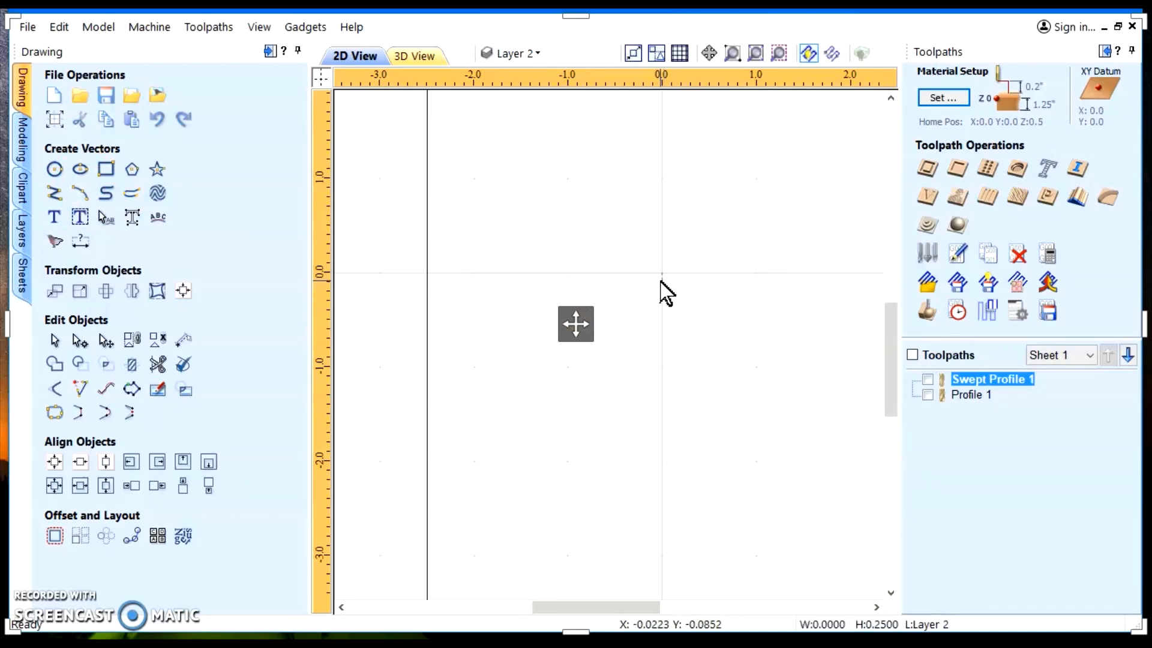
pyautogui.click(661, 281)
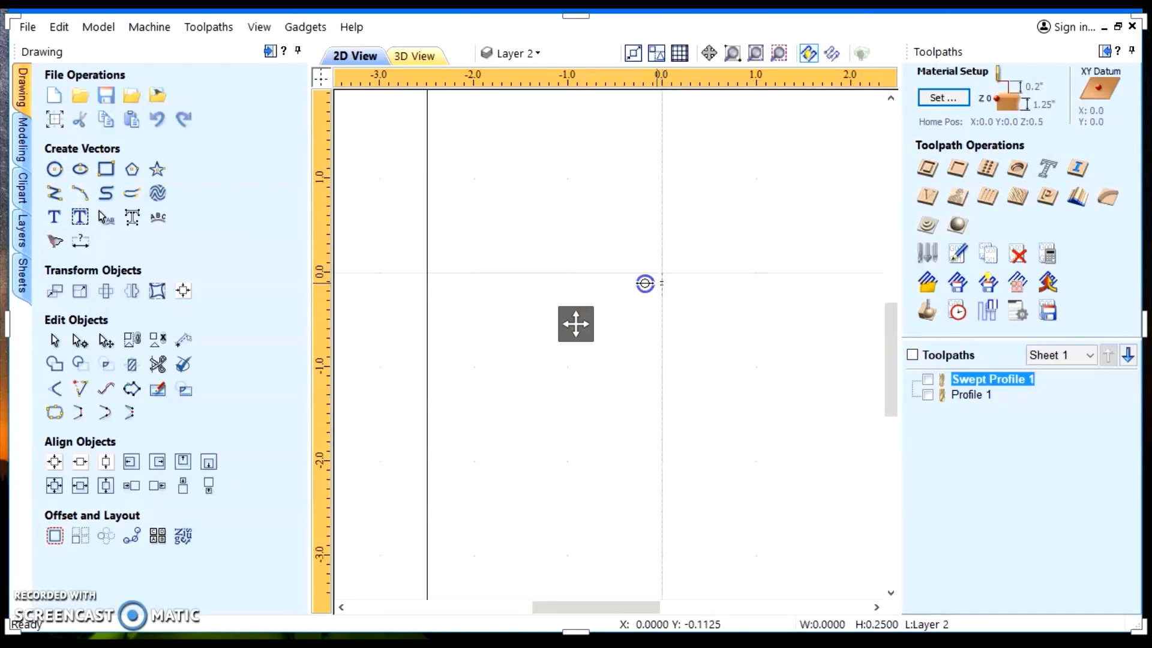
pyautogui.moveTo(645, 284); pyautogui.dragTo(535, 288)
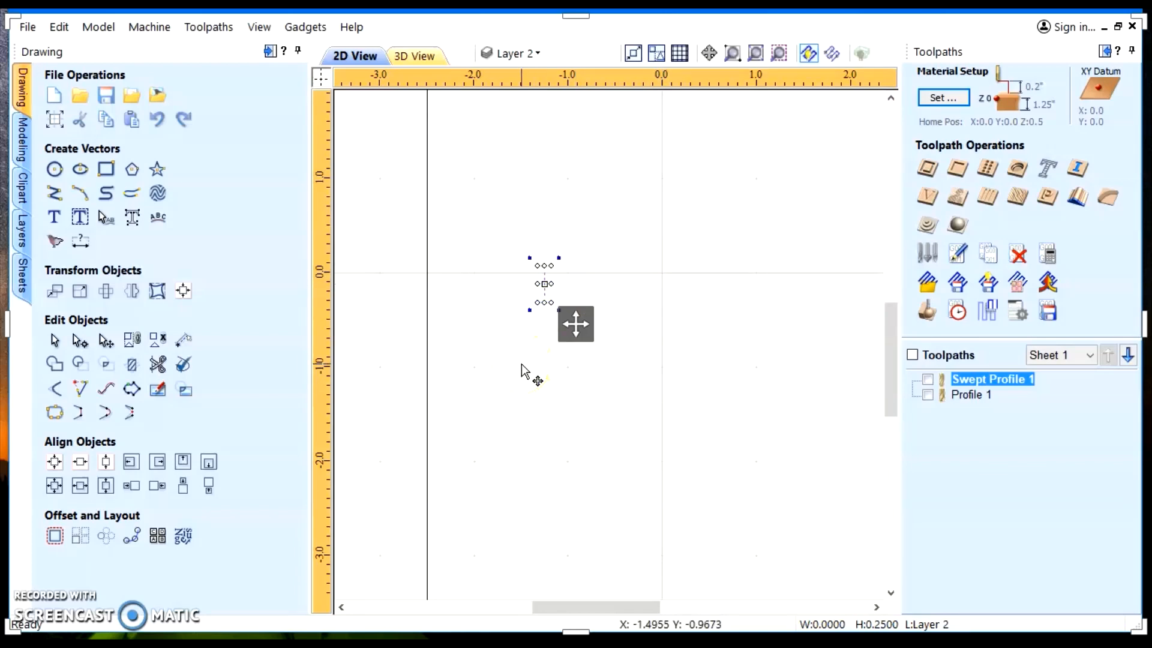
# Create a horizontally mirrored copy of the short vertical line about the job center.
pyautogui.click(133, 293)
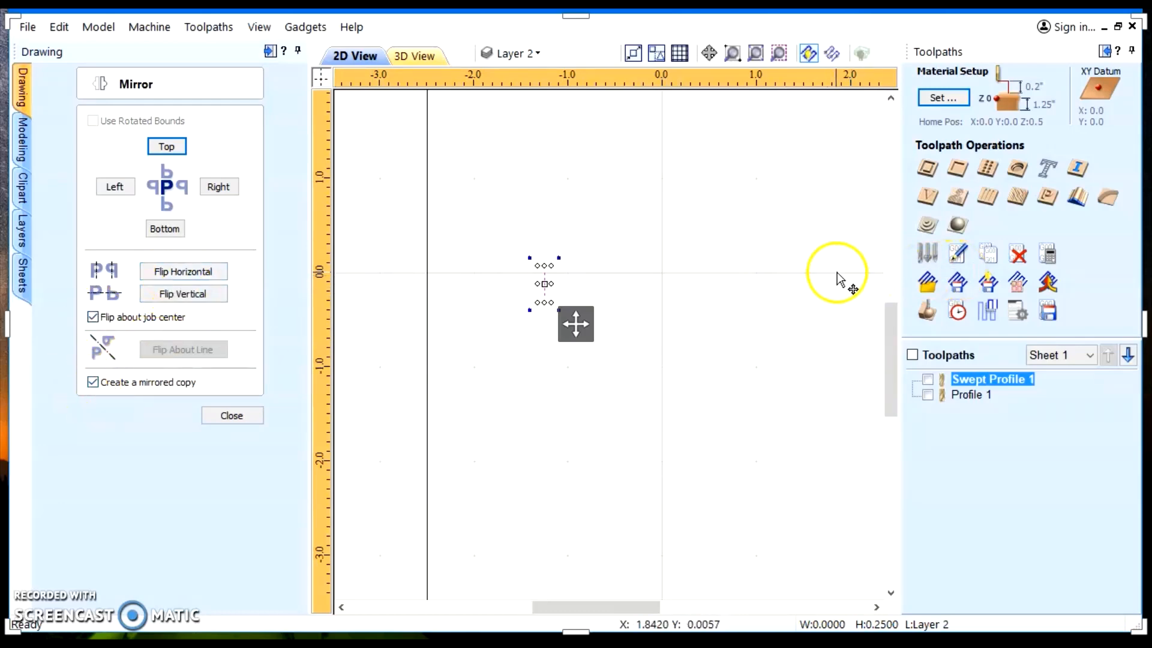
pyautogui.click(180, 273)
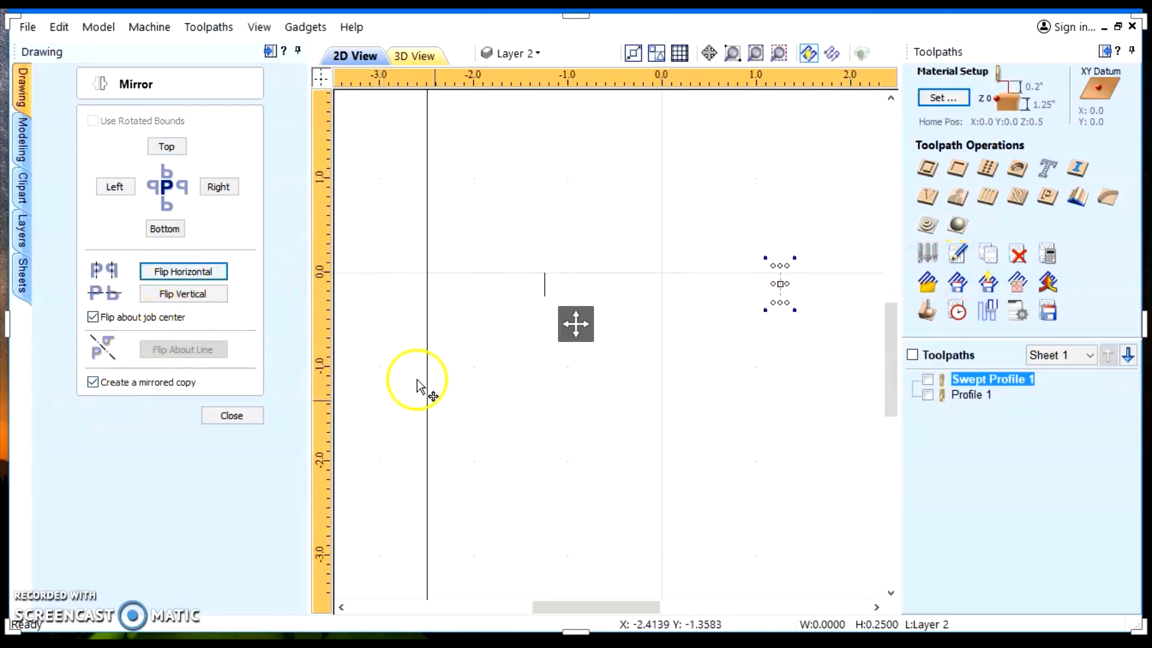
pyautogui.click(609, 397)
pyautogui.scroll(-2, 660, 384)
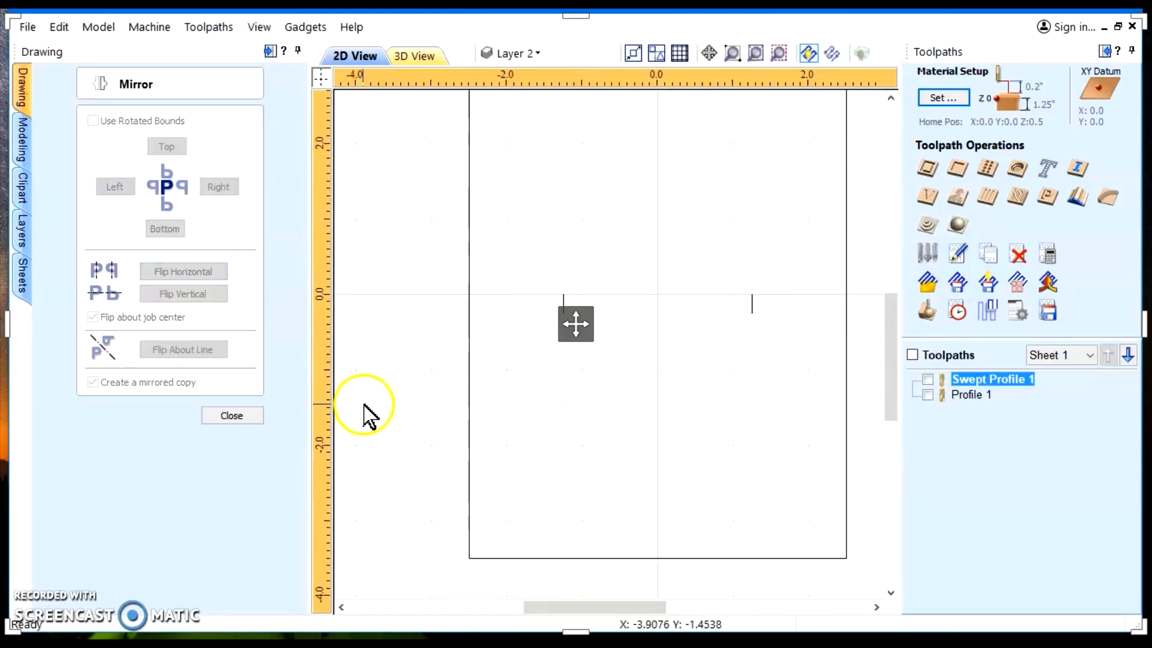
pyautogui.click(231, 415)
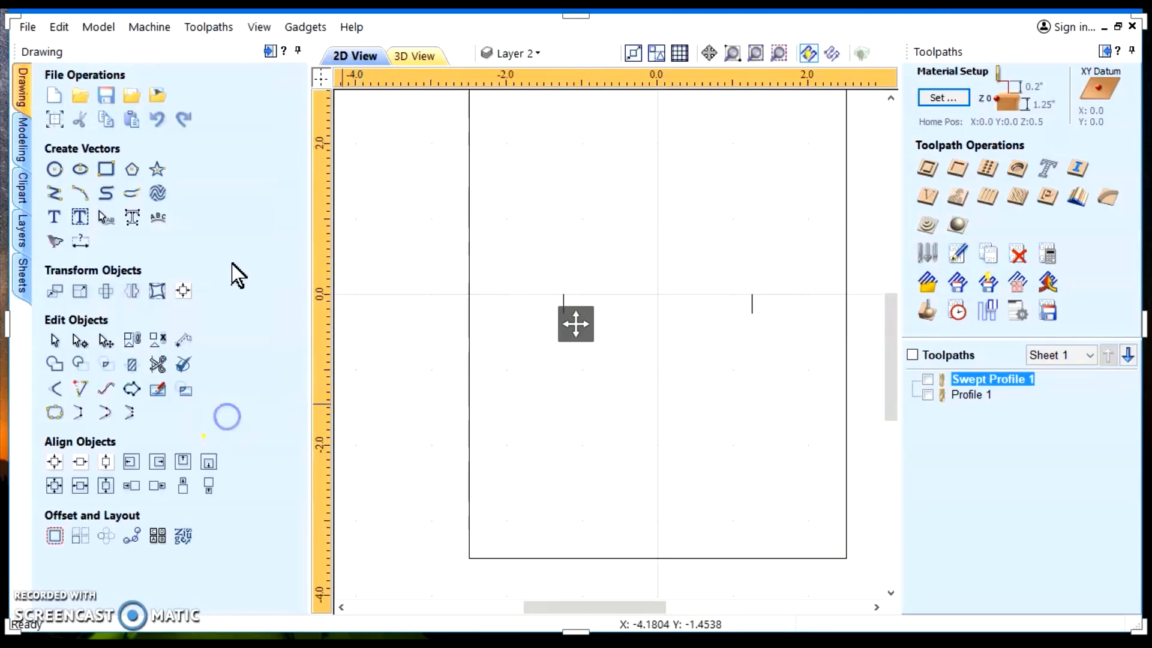
# Draw a three-point arc from (-2.5, 0) to (0, 0) passing through the left guide line's lower end, with height -0.25.
pyautogui.click(81, 194)
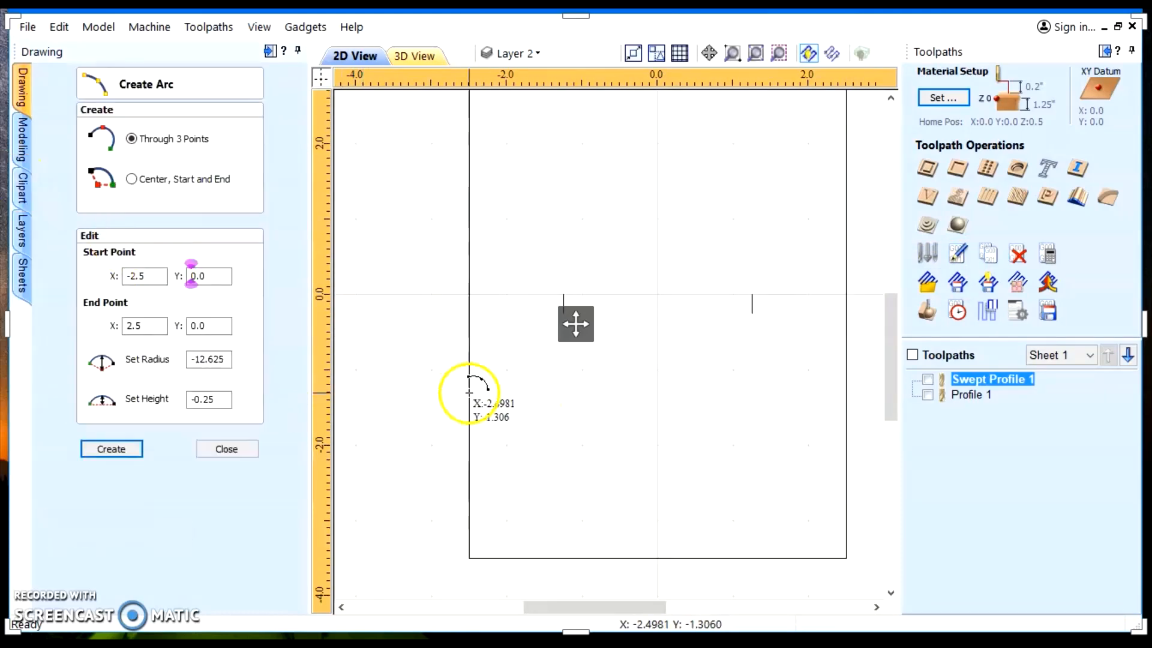
pyautogui.click(470, 293)
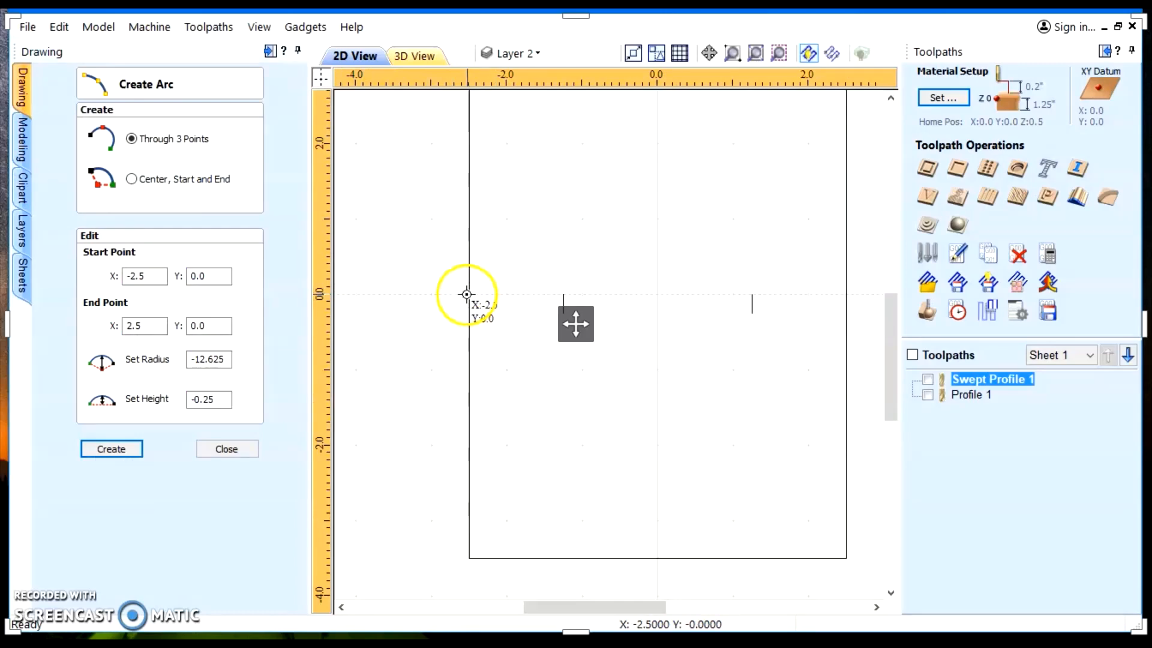
pyautogui.click(655, 293)
pyautogui.scroll(6, 561, 318)
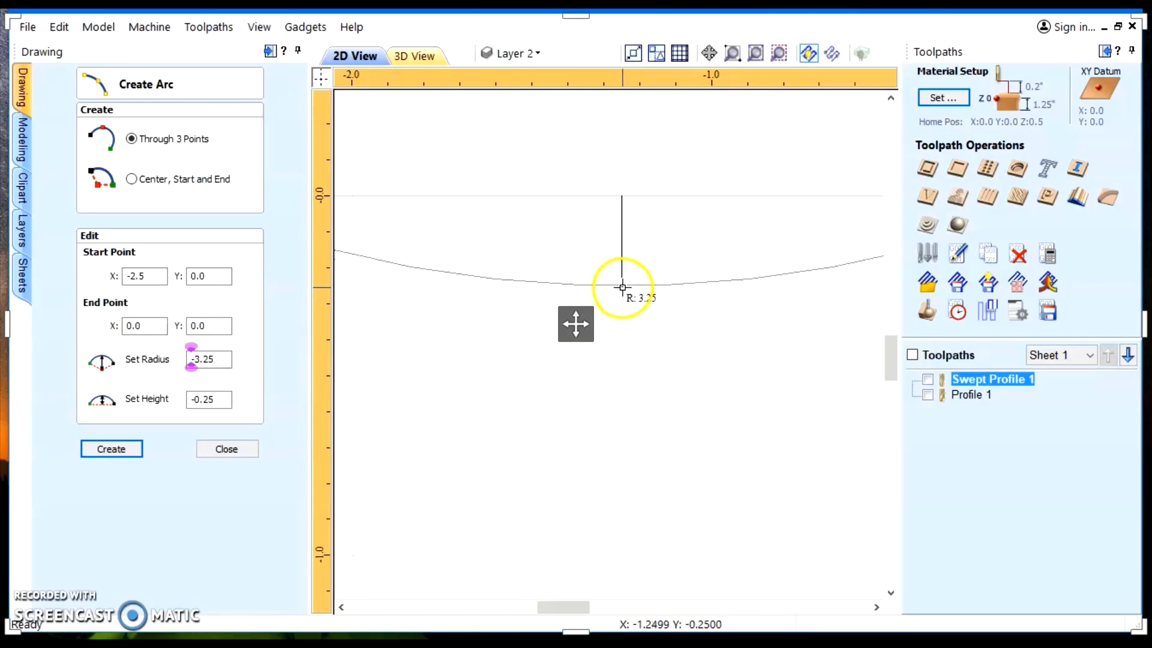
pyautogui.click(622, 287)
pyautogui.scroll(-4, 454, 296)
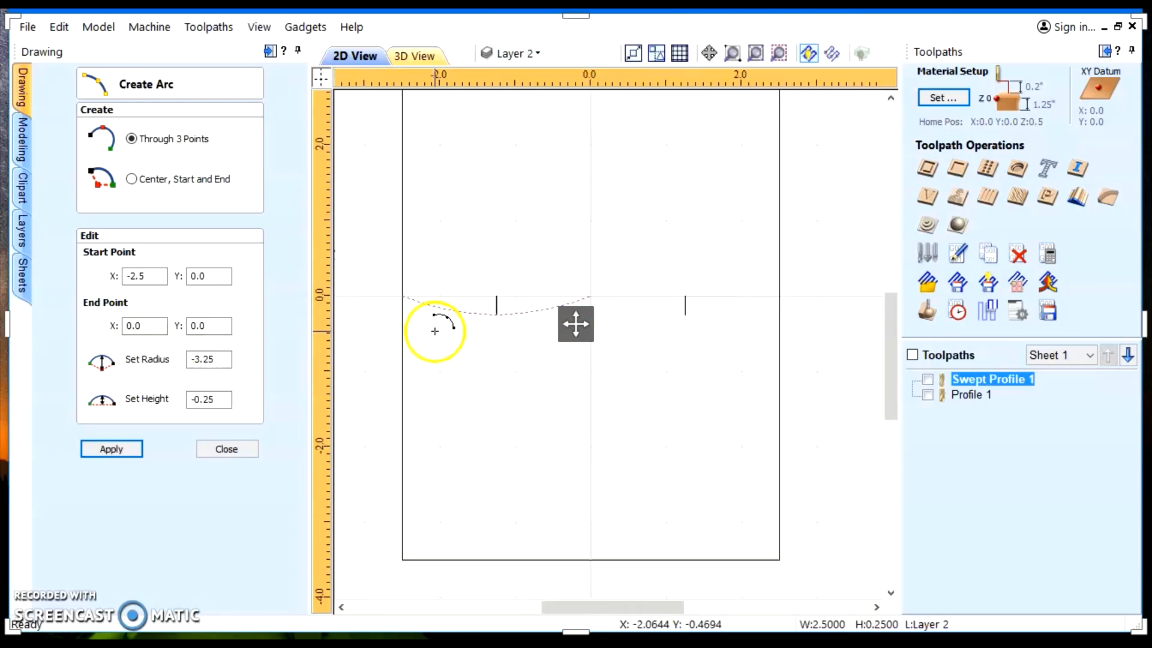
# Draw a second three-point arc from (0, 0) to (2.5, 0) with height -0.25 through the right guide line's lower end.
pyautogui.click(592, 296)
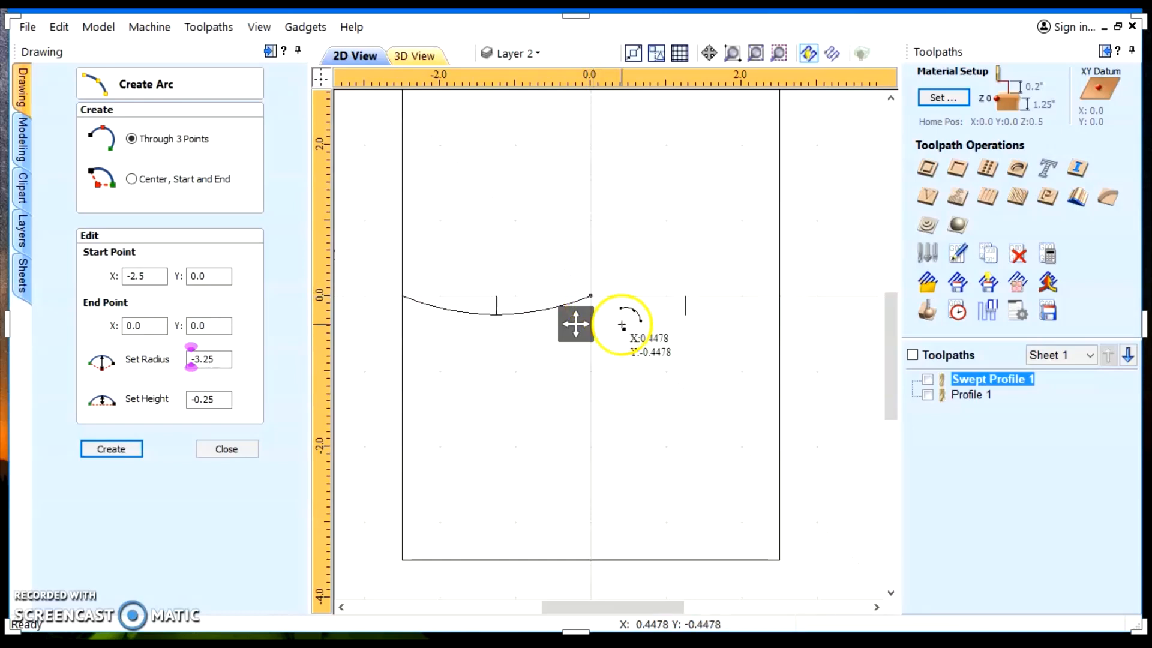
pyautogui.click(779, 296)
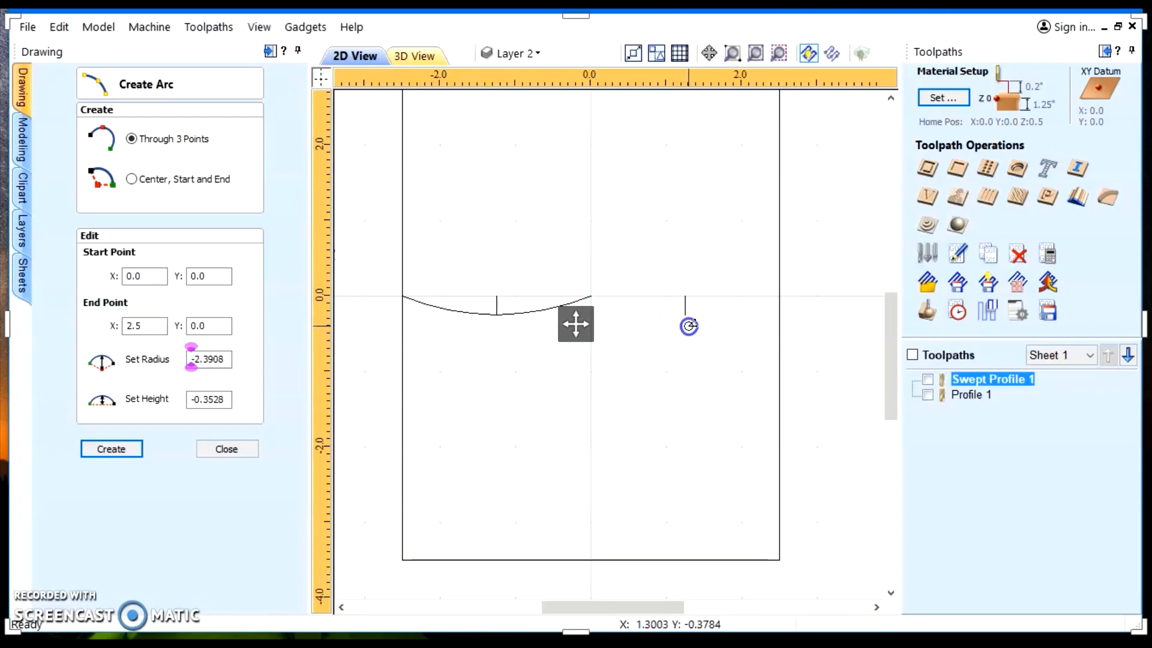
pyautogui.click(688, 319)
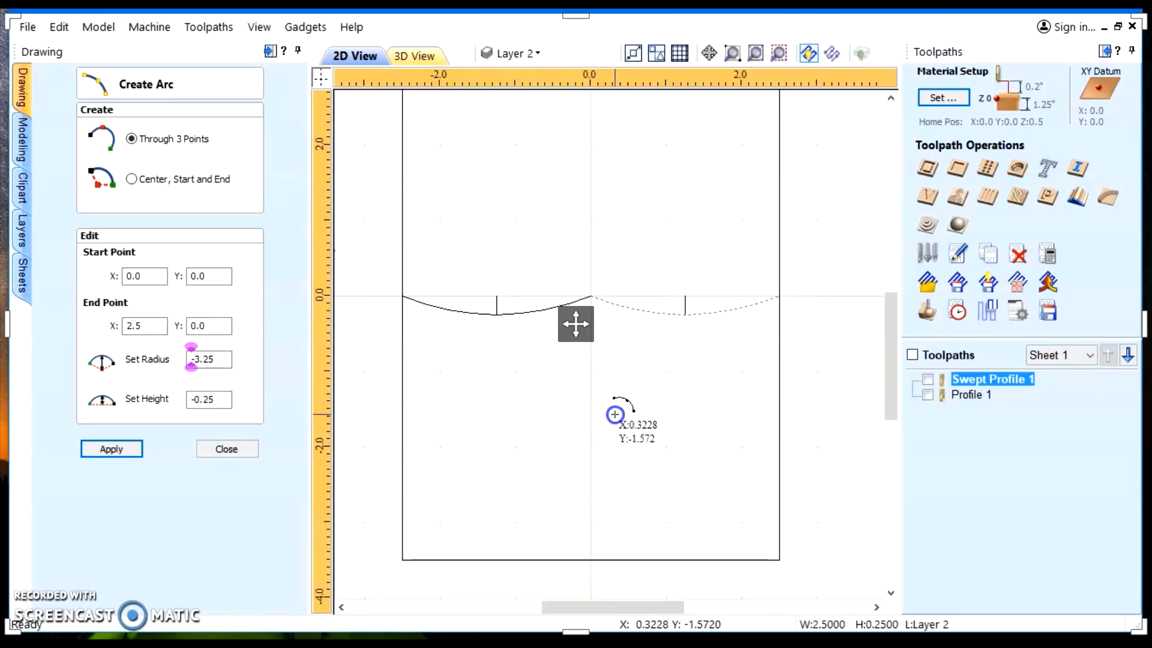
pyautogui.click(226, 448)
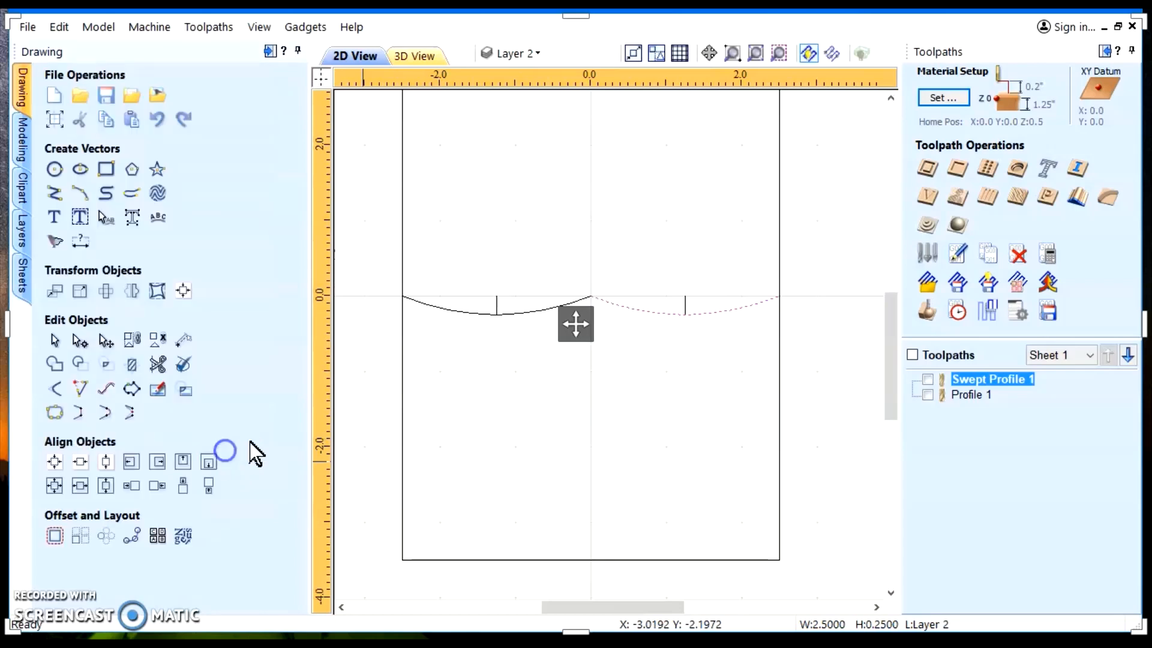
# Delete the two short vertical guide lines inside the arcs.
pyautogui.click(497, 307)
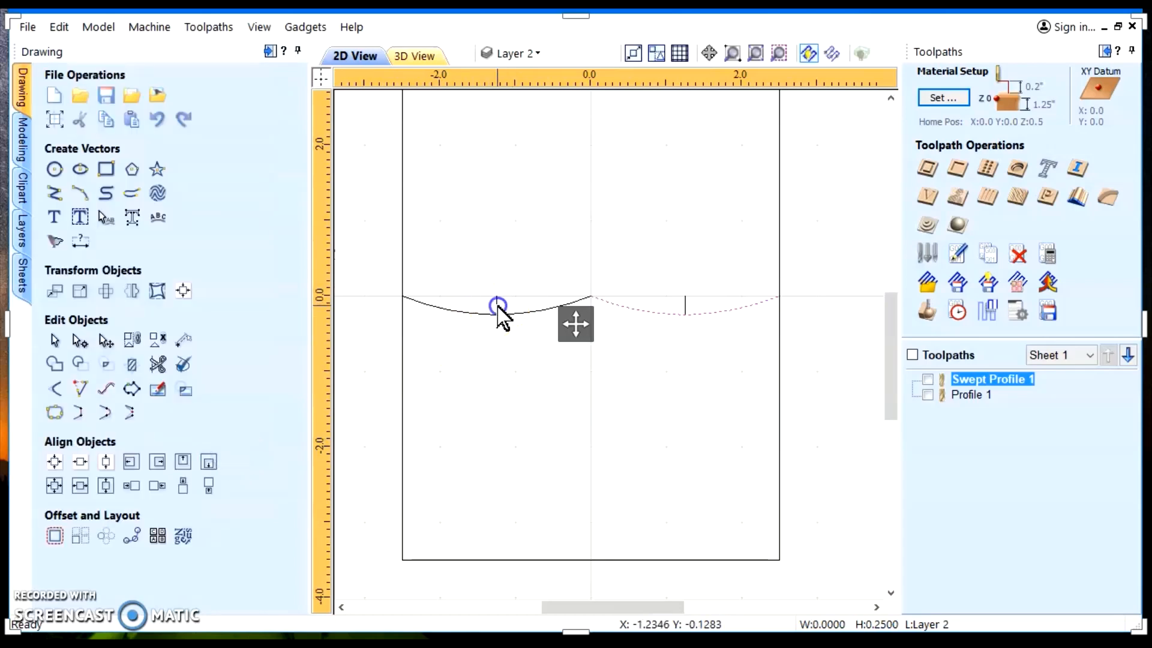
pyautogui.keyDown('shift'); pyautogui.click(684, 304); pyautogui.keyUp('shift')
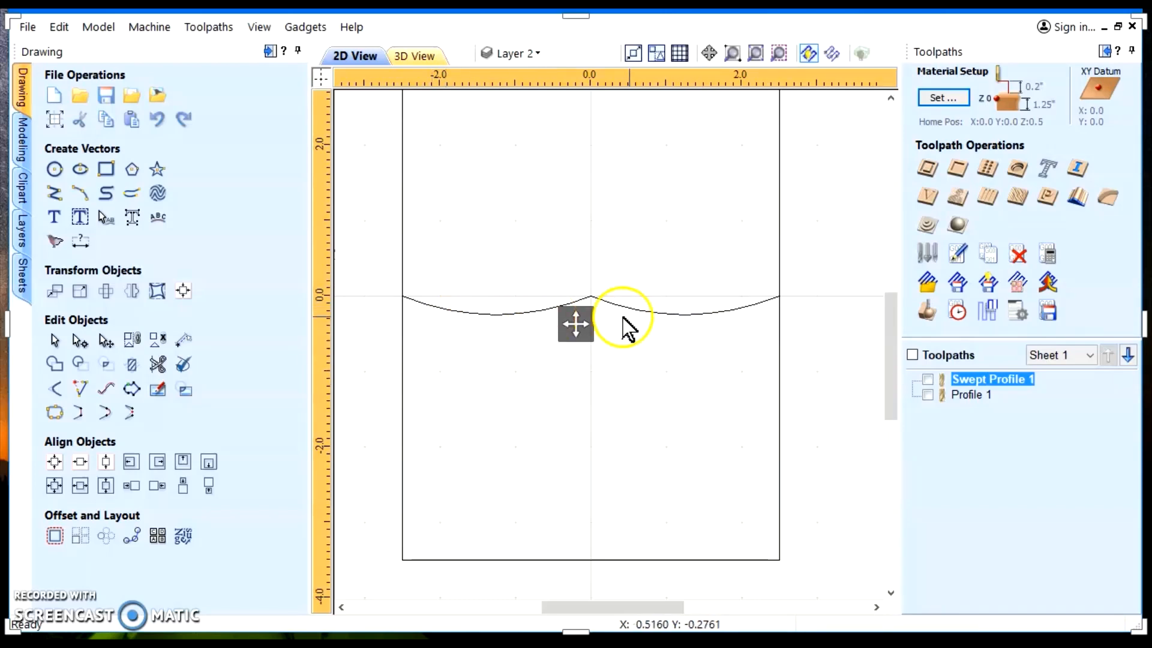
# Join the two arcs of the profile into one open vector with the Join Vectors tool.
pyautogui.moveTo(372, 236)
pyautogui.mouseDown()
pyautogui.moveTo(378, 289)
pyautogui.moveTo(583, 354)
pyautogui.moveTo(817, 354)
pyautogui.mouseUp()
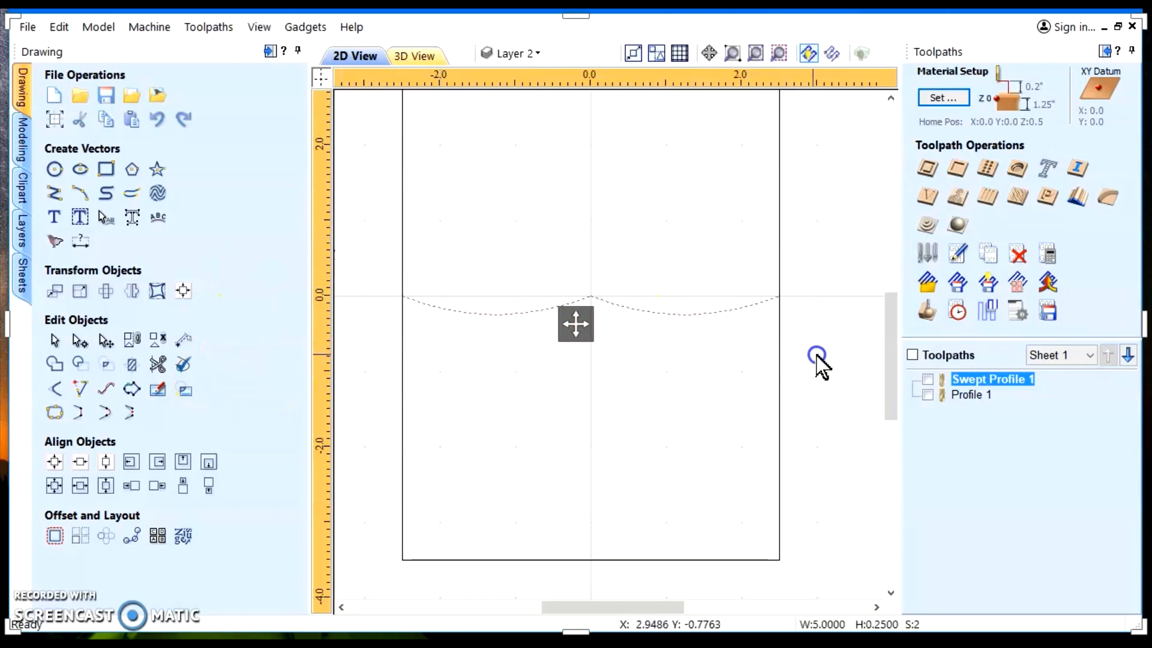
pyautogui.click(101, 412)
pyautogui.click(773, 329)
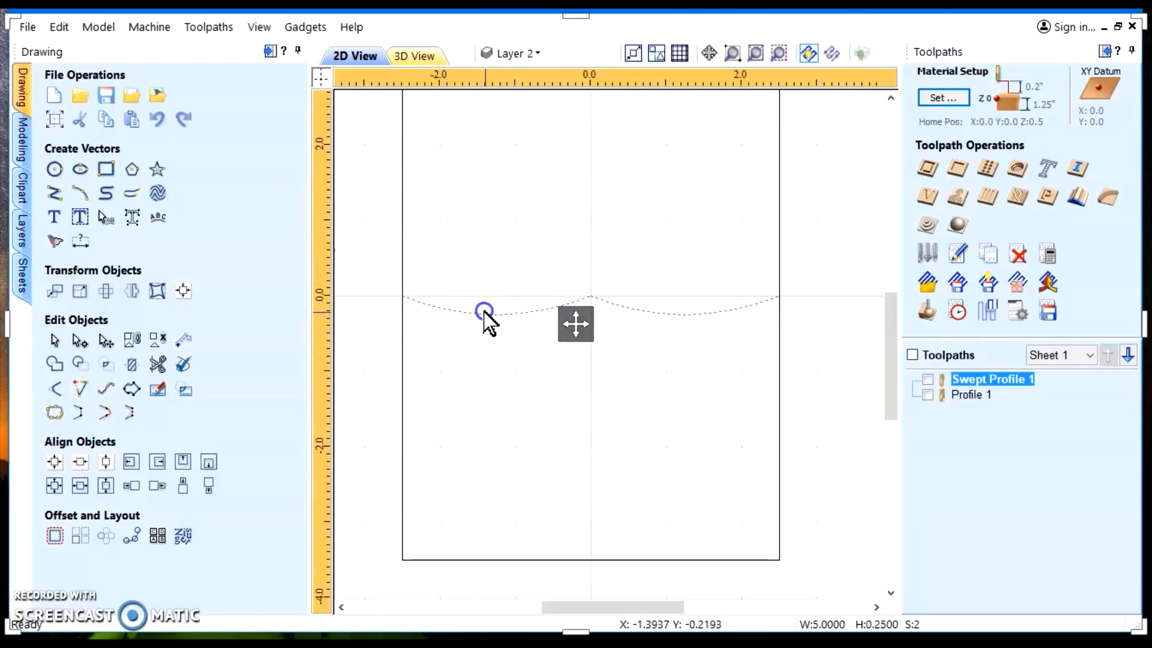
pyautogui.click(678, 373)
pyautogui.click(28, 403)
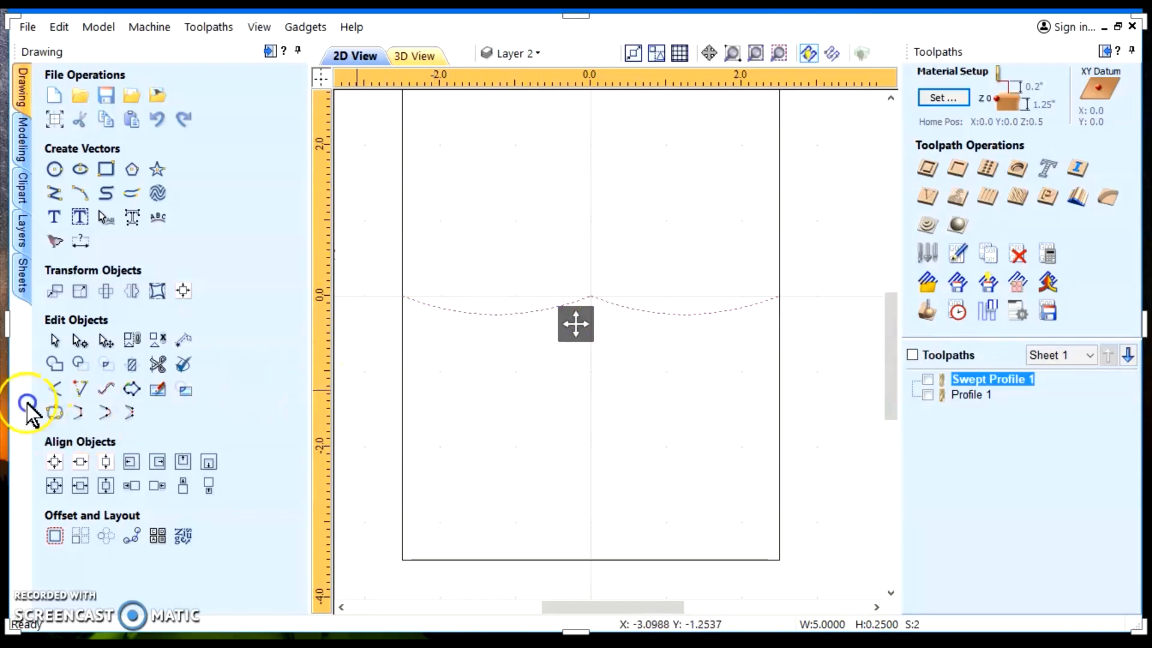
pyautogui.click(53, 396)
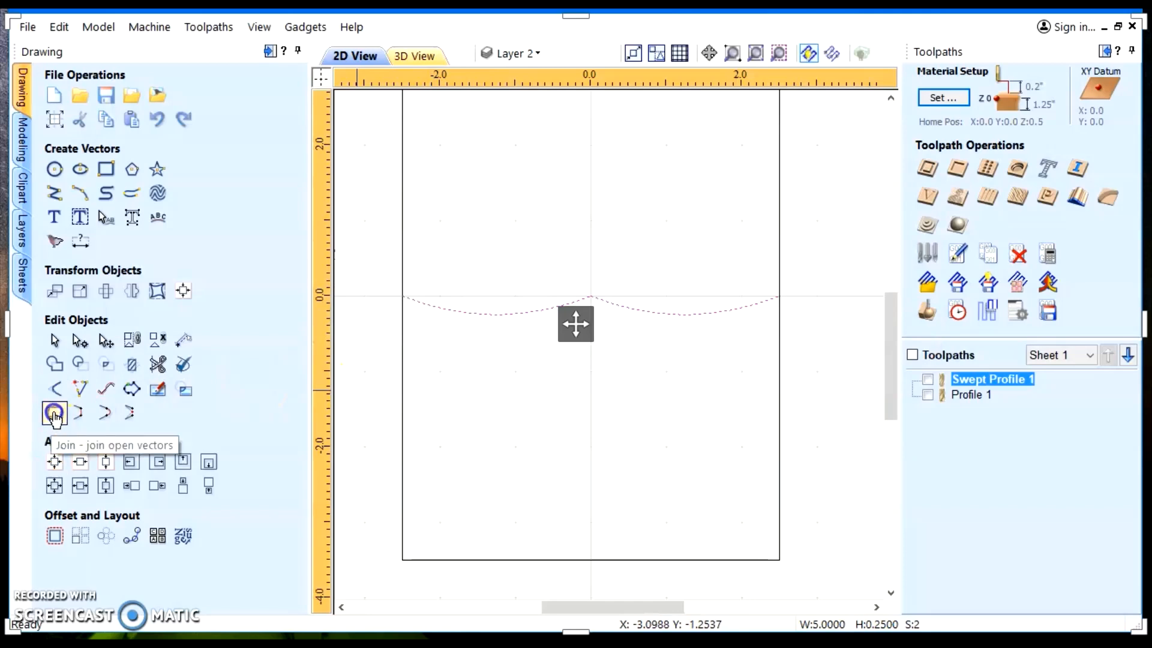
pyautogui.click(54, 414)
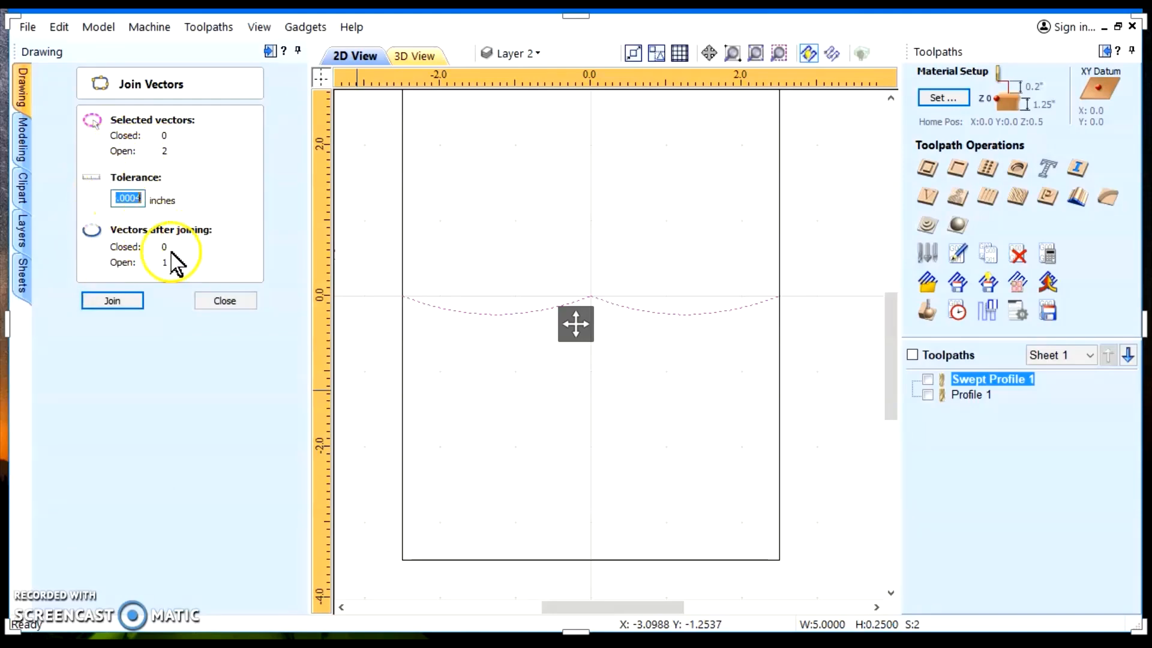
pyautogui.click(114, 301)
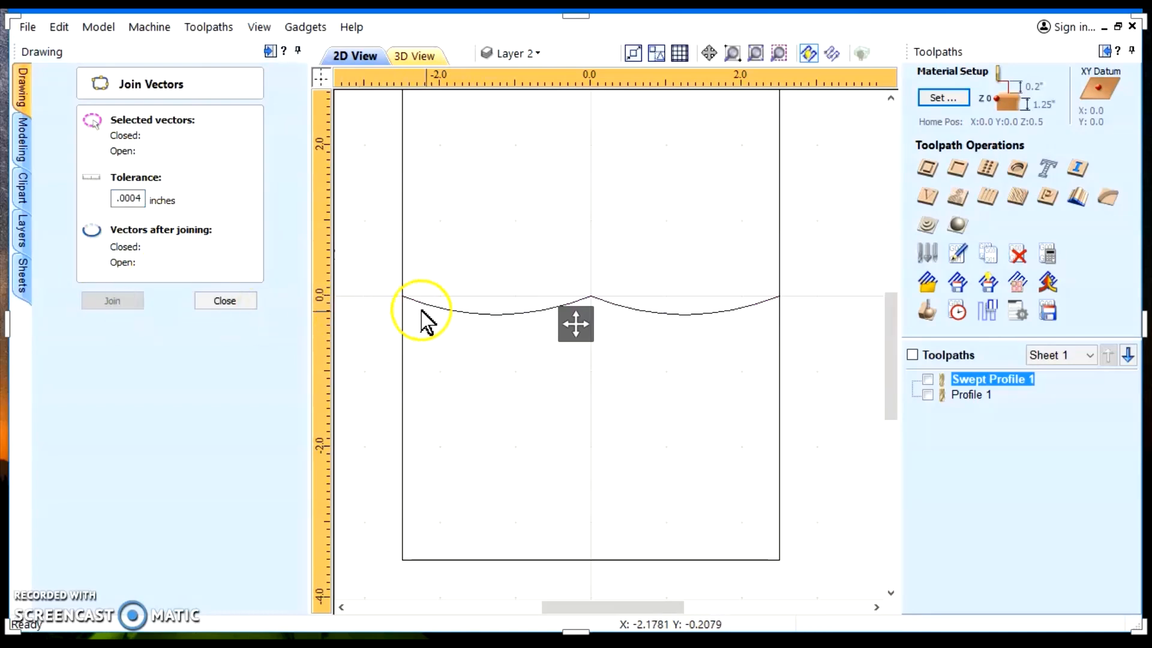
pyautogui.click(474, 312)
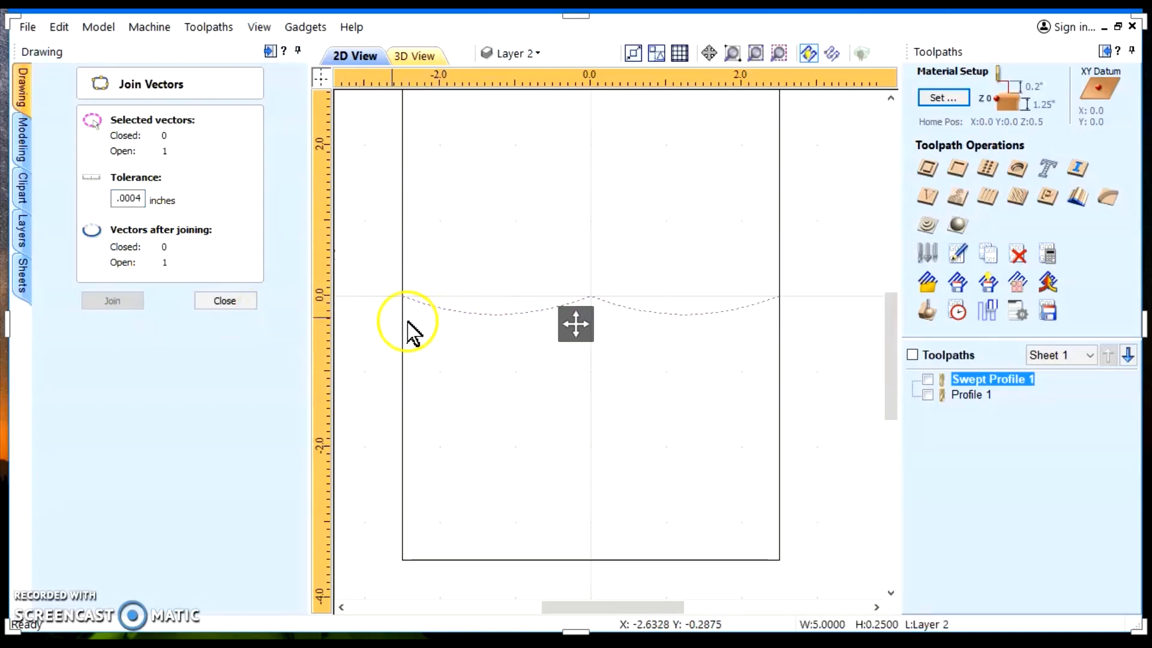
pyautogui.click(227, 302)
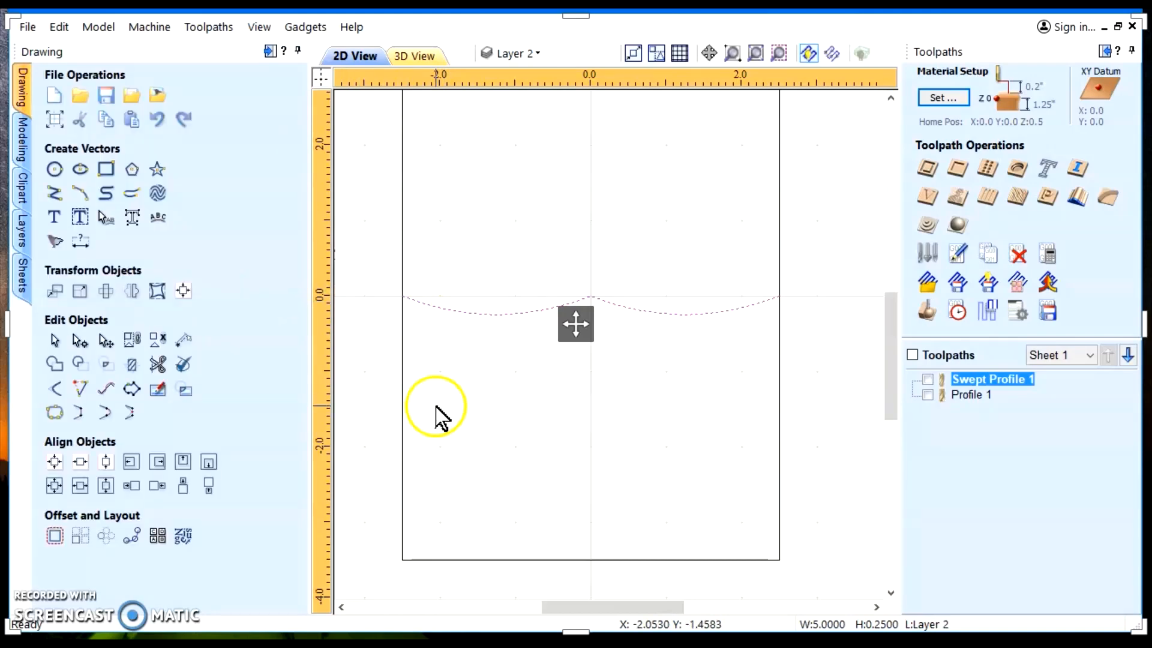
# Calculate a moulding toolpath using the vertical line along the rectangle's left edge as drive rail and the joined double arc as profile.
pyautogui.scroll(-1, 554, 399)
pyautogui.scroll(-1, 552, 396)
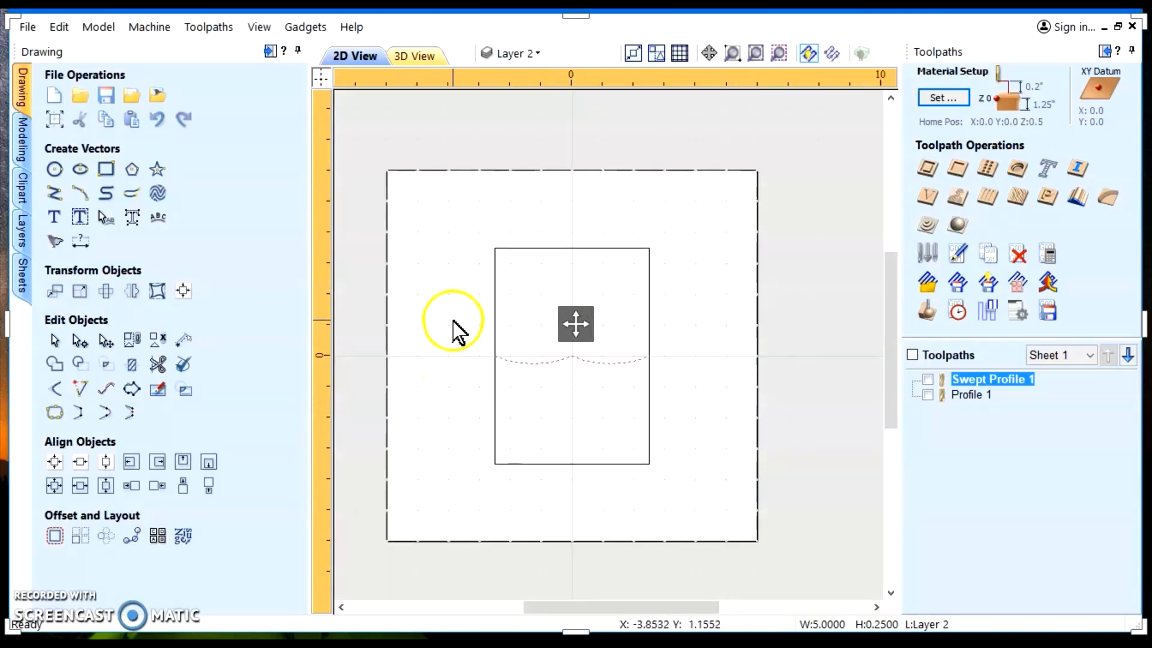
pyautogui.click(456, 327)
pyautogui.click(498, 371)
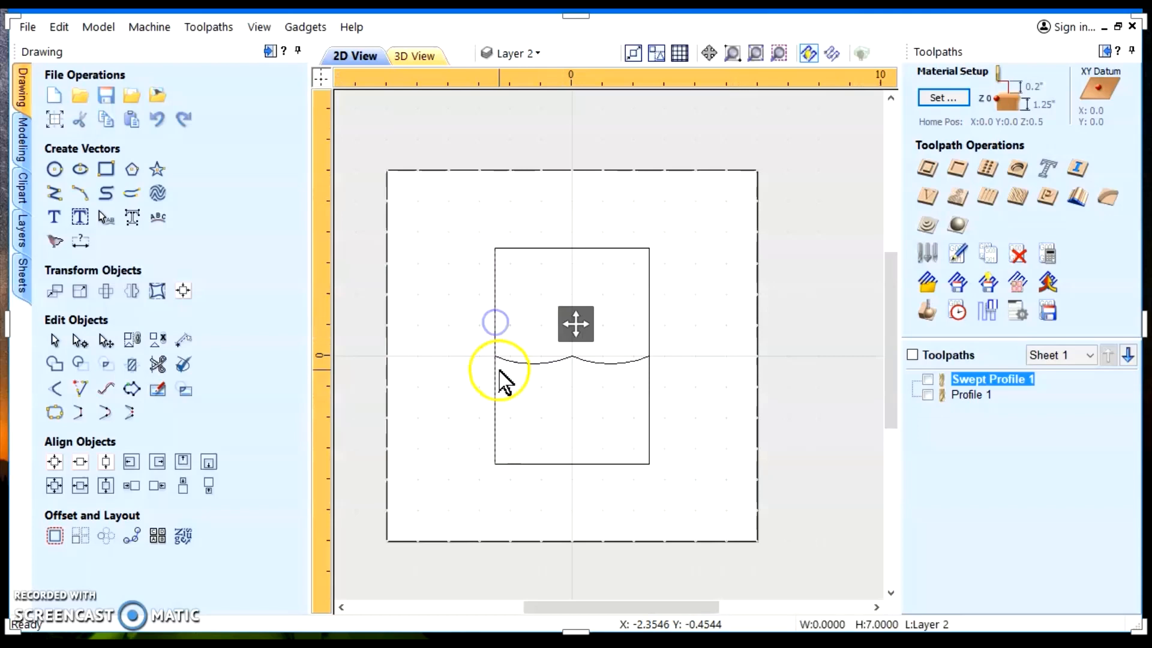
pyautogui.keyDown('shift'); pyautogui.click(538, 365); pyautogui.keyUp('shift')
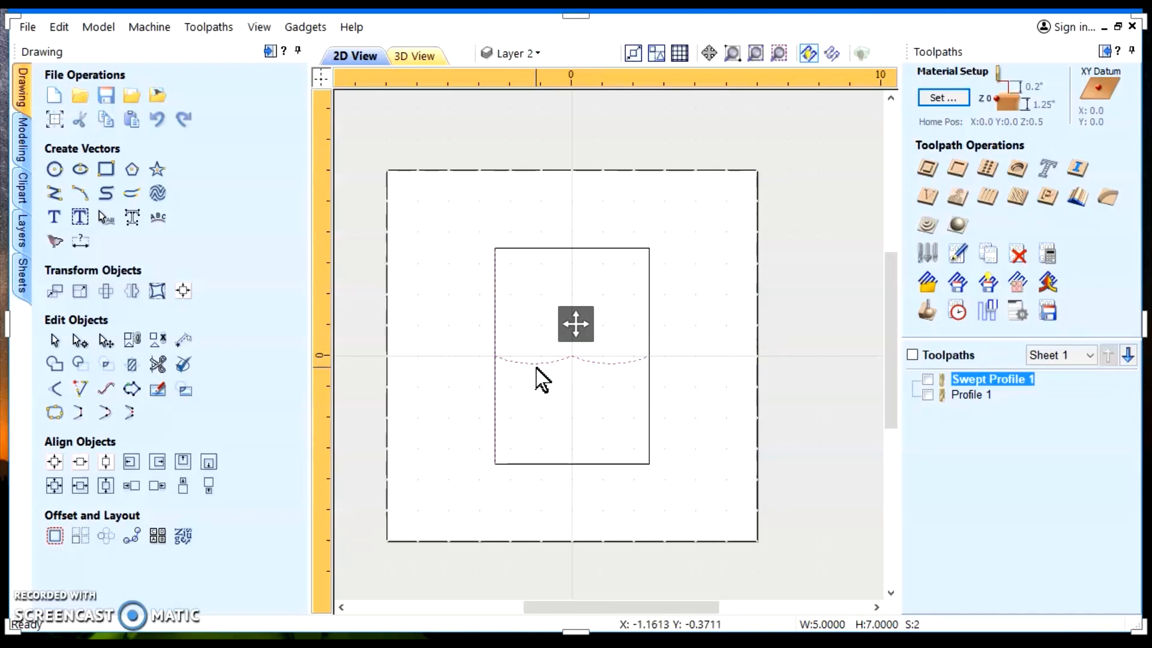
pyautogui.click(1076, 200)
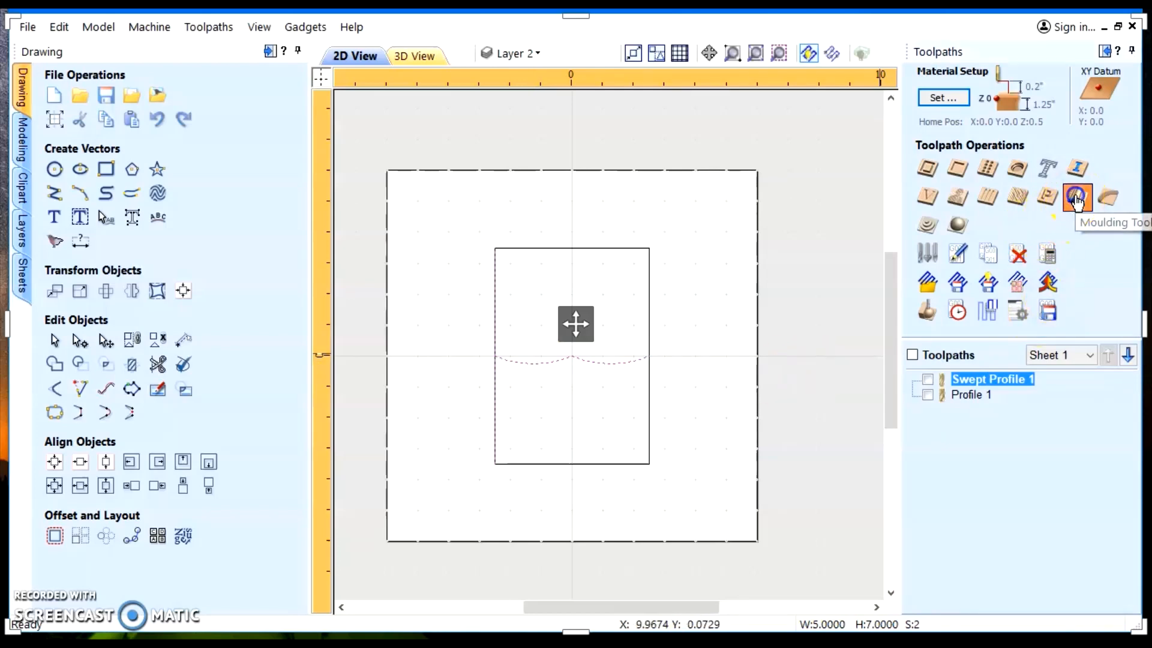
pyautogui.click(841, 300)
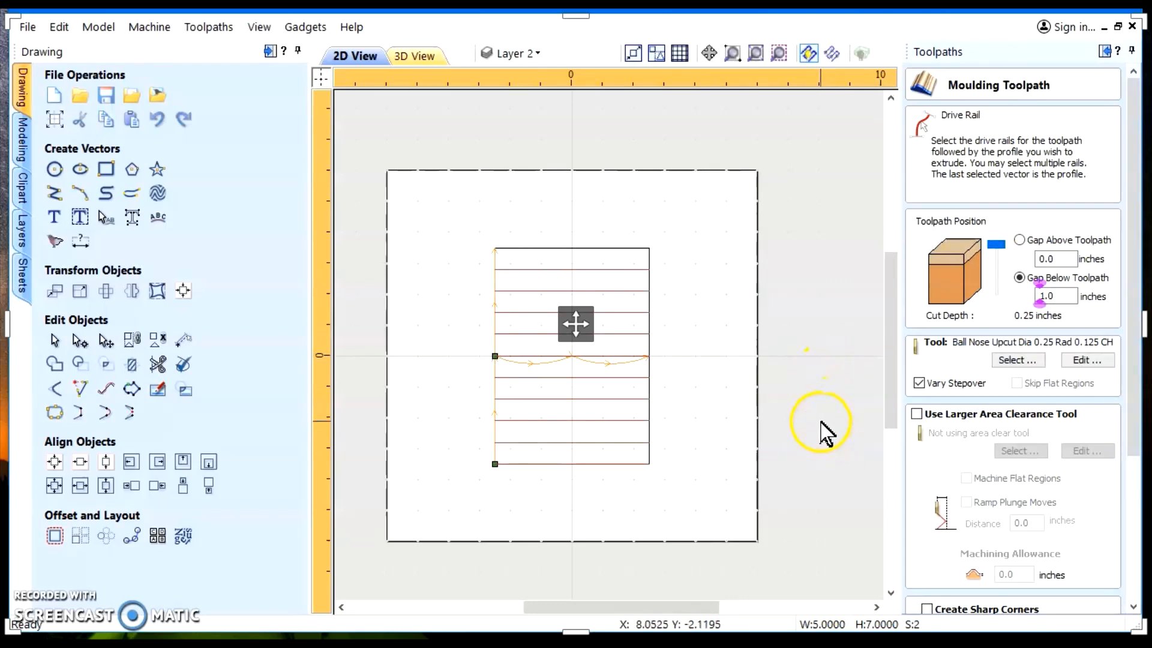
pyautogui.scroll(-1, 823, 432)
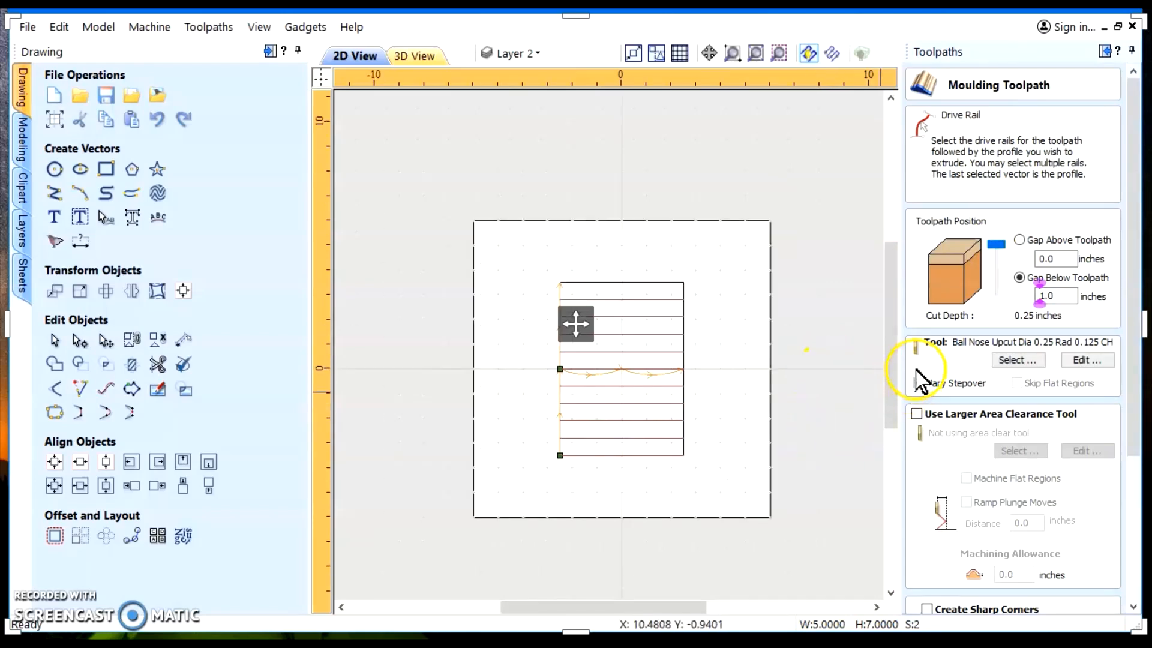
pyautogui.scroll(-3, 935, 396)
pyautogui.scroll(-4, 972, 444)
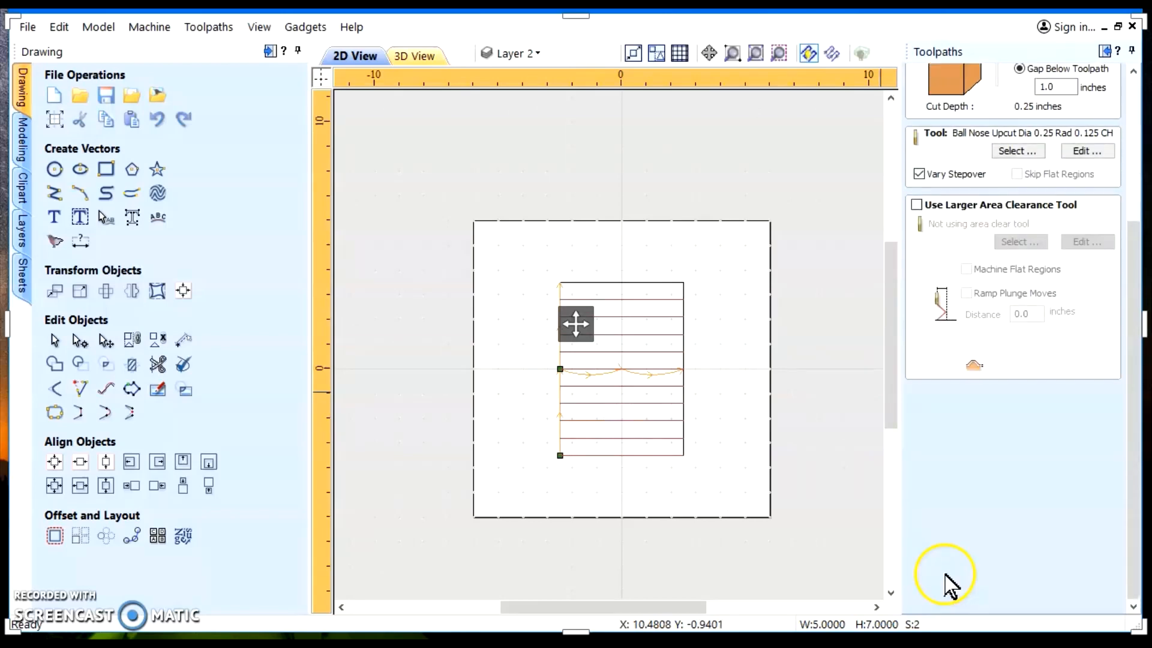
pyautogui.click(944, 602)
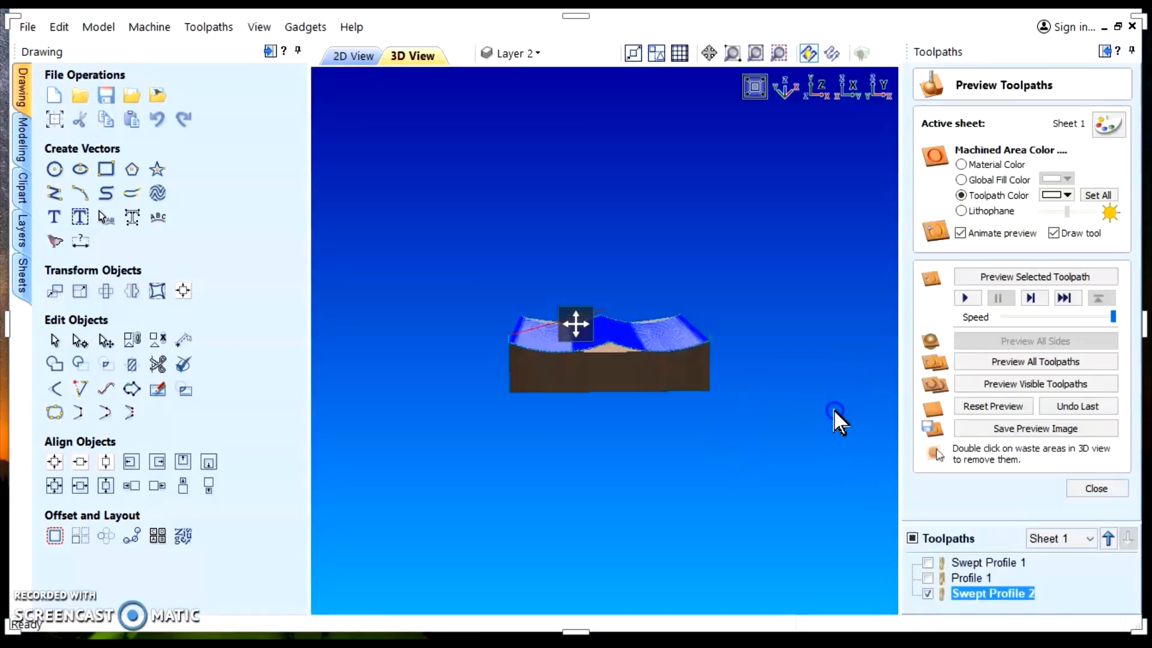
# Reset the toolpath preview and move Profile 1 below Swept Profile 2 in the toolpath order.
pyautogui.click(998, 406)
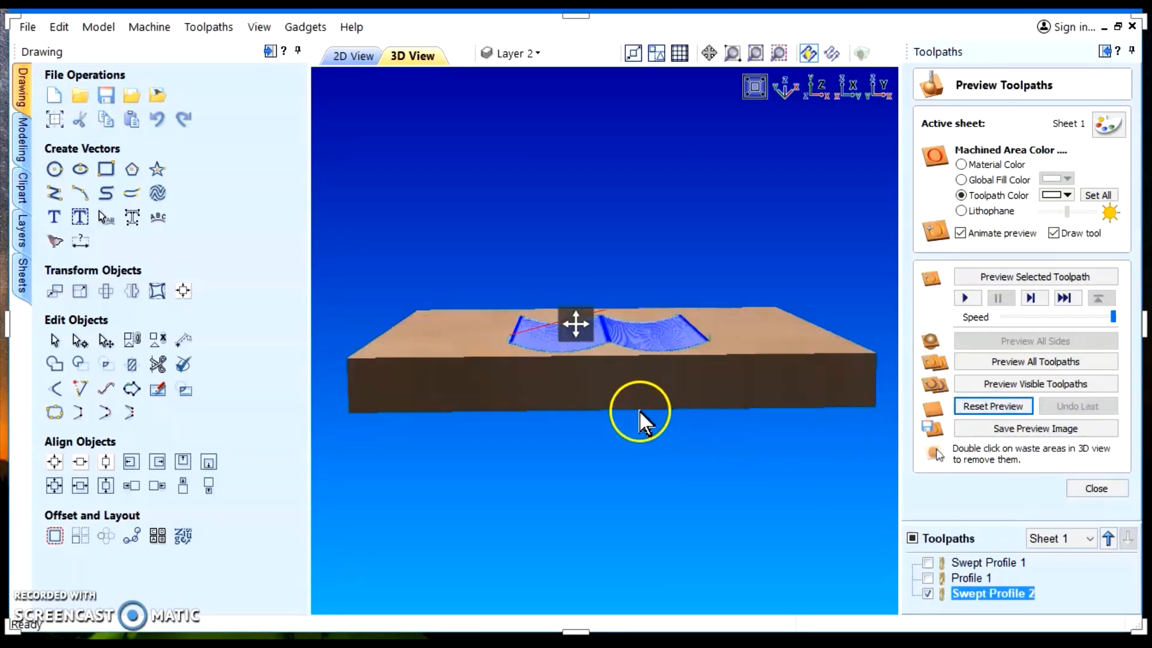
pyautogui.click(975, 578)
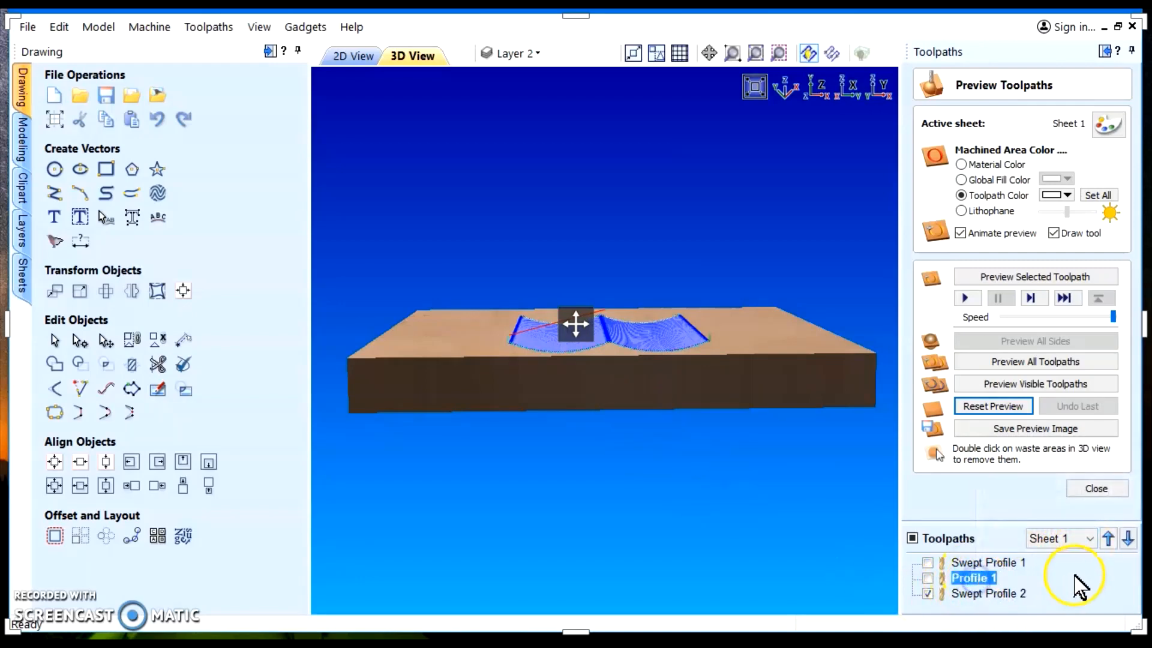
pyautogui.click(1128, 539)
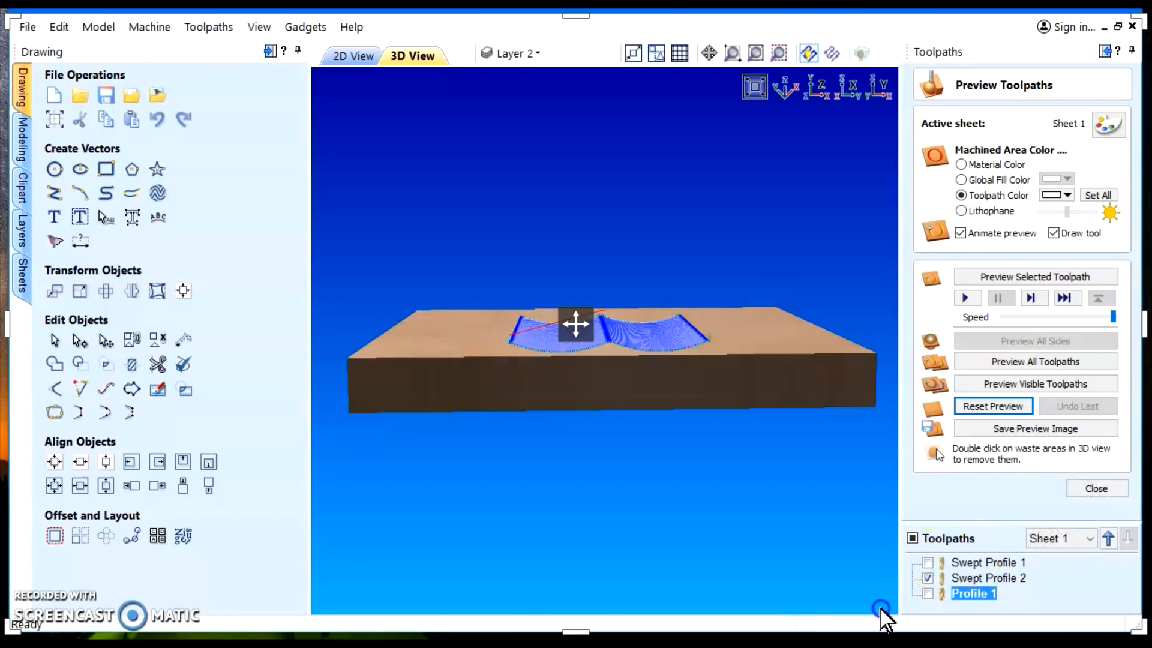
# Preview Swept Profile 2 together with the Profile 1 cutout and remove the waste material around the part.
pyautogui.click(927, 593)
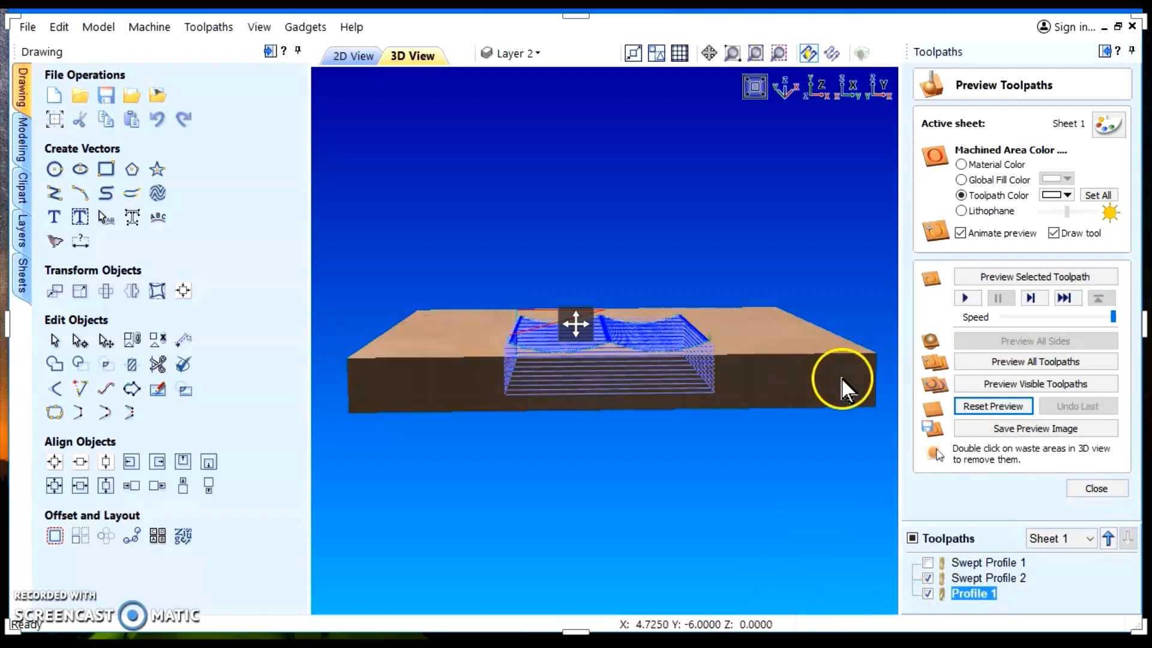
pyautogui.click(1043, 386)
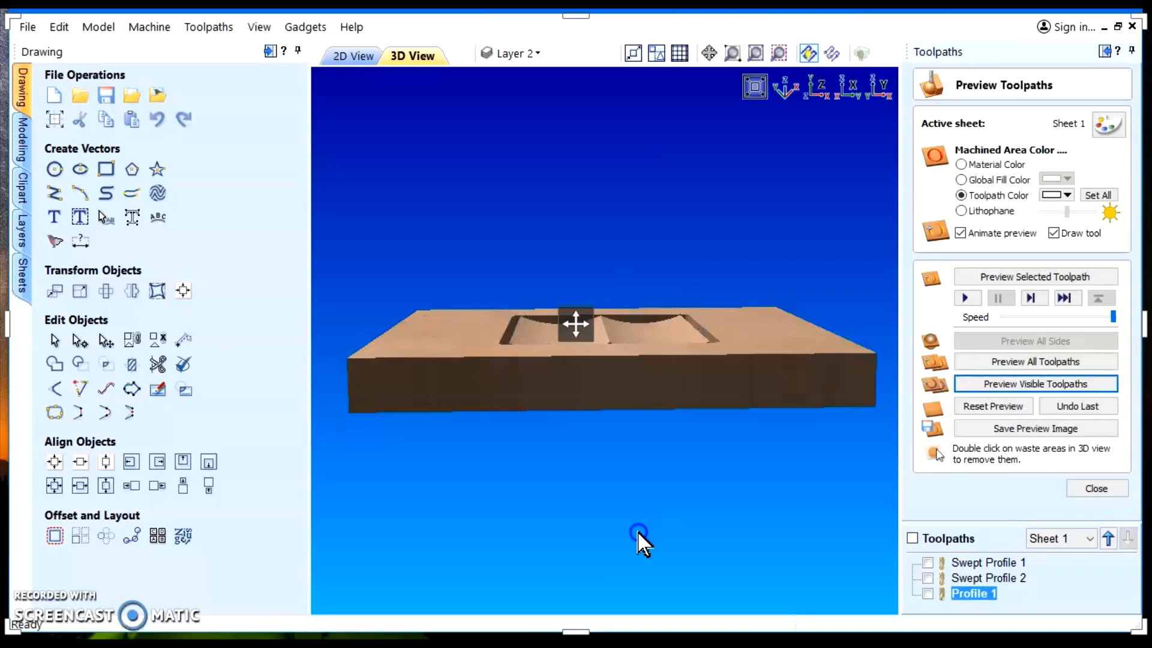
pyautogui.doubleClick(808, 369)
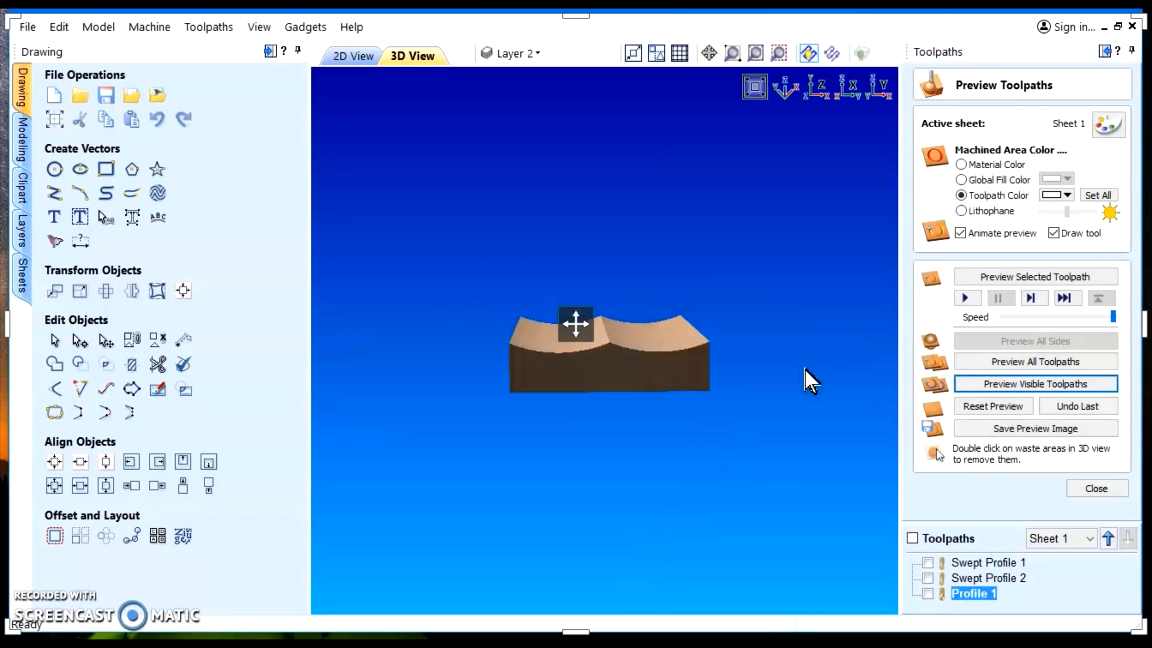
pyautogui.scroll(2, 650, 381)
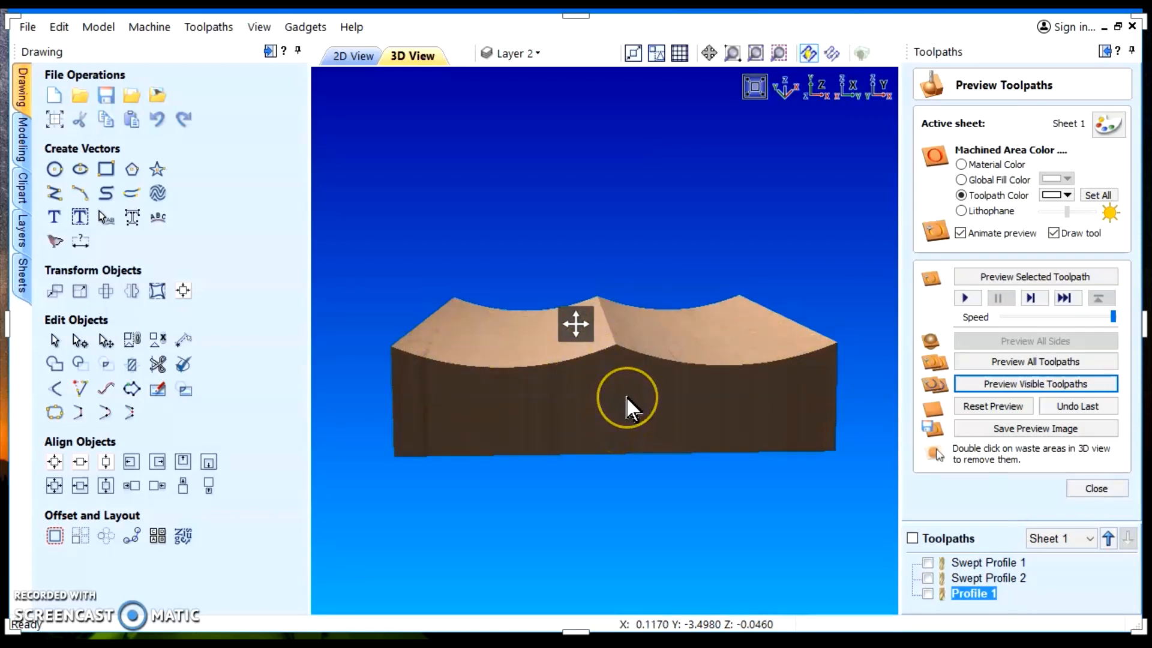
pyautogui.click(577, 327)
pyautogui.click(558, 115)
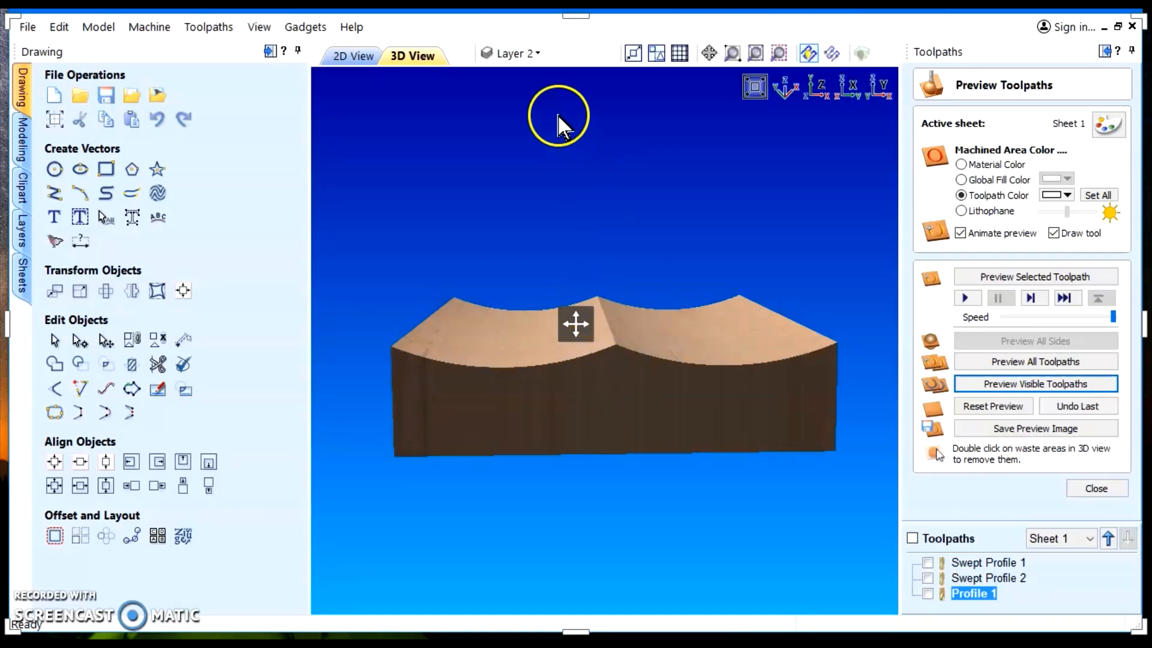
# Make Layer 1 the active, visible layer and hide Layer 2 with the rail and double-arc profile.
pyautogui.click(529, 53)
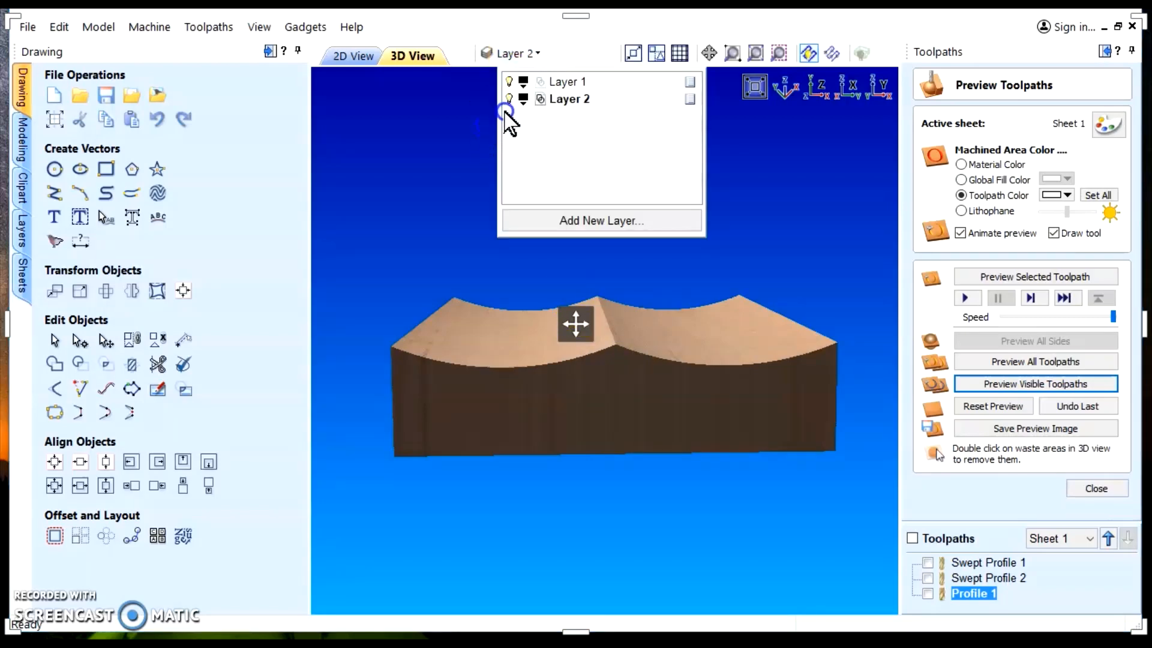
pyautogui.click(356, 57)
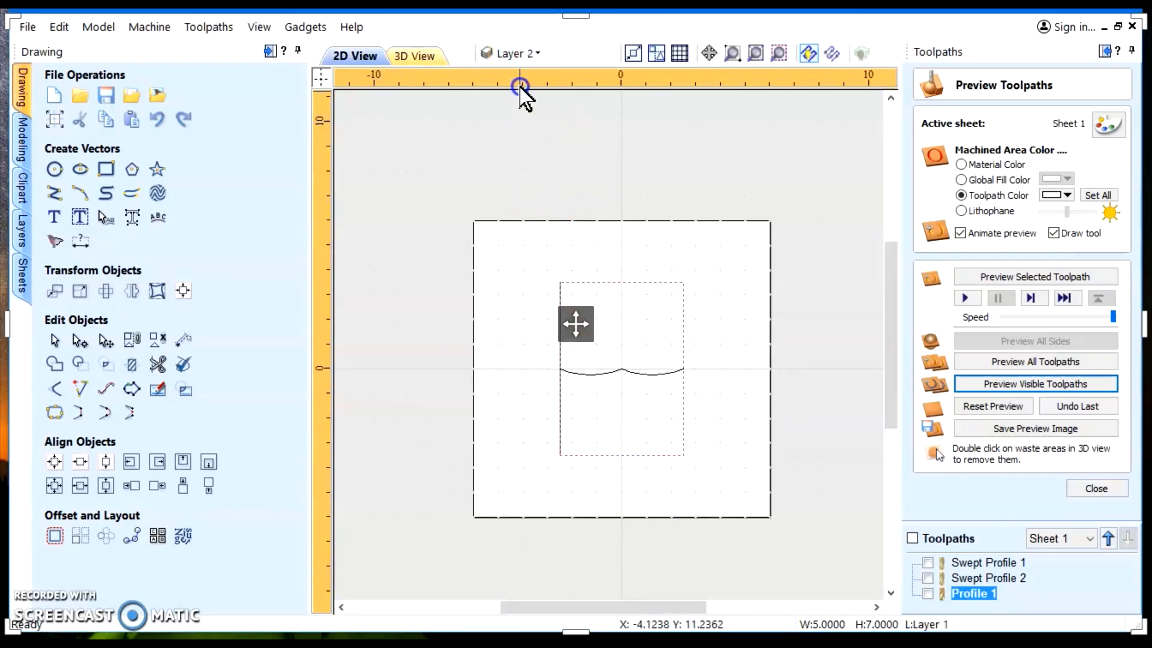
pyautogui.click(509, 54)
pyautogui.click(508, 82)
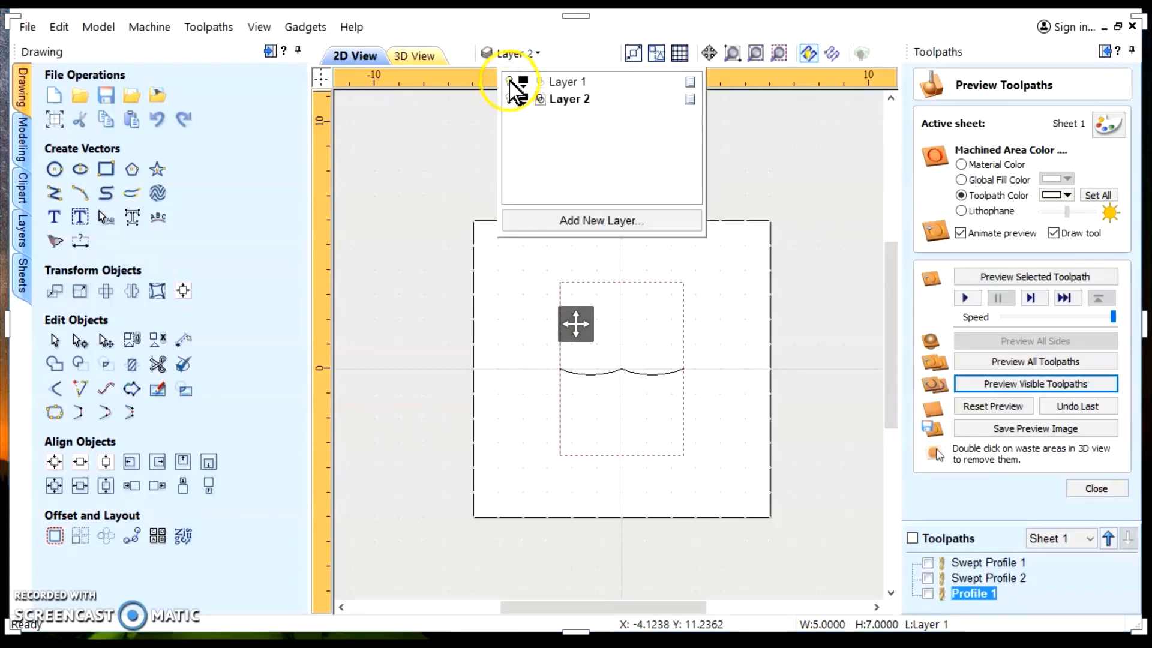
pyautogui.click(407, 226)
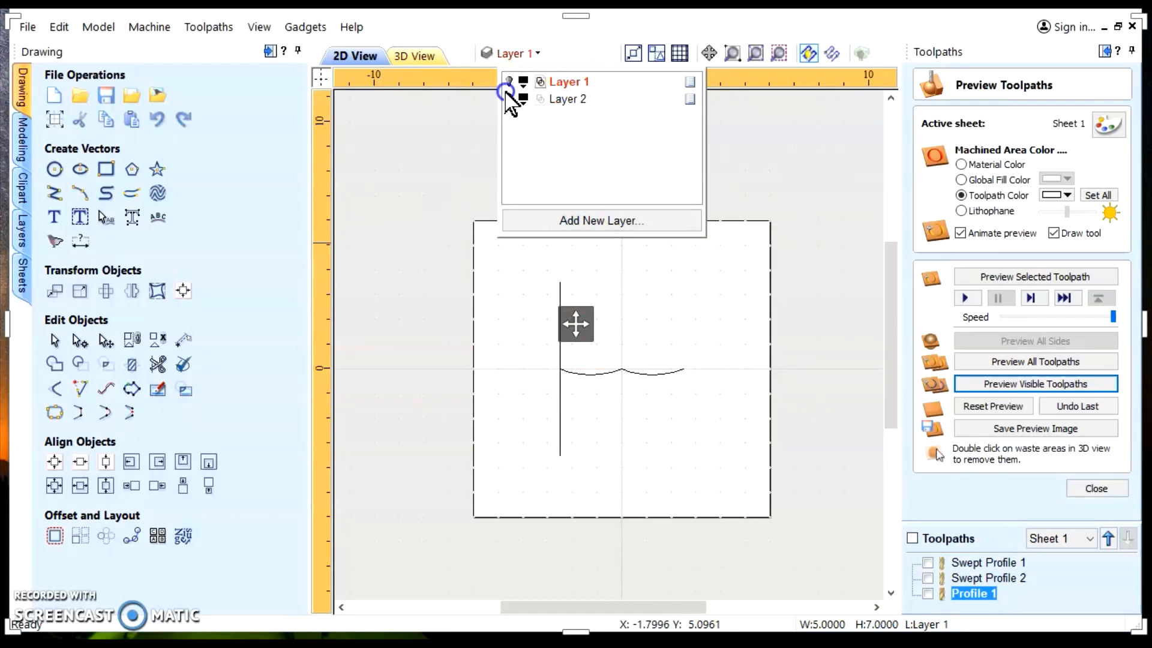
pyautogui.click(508, 80)
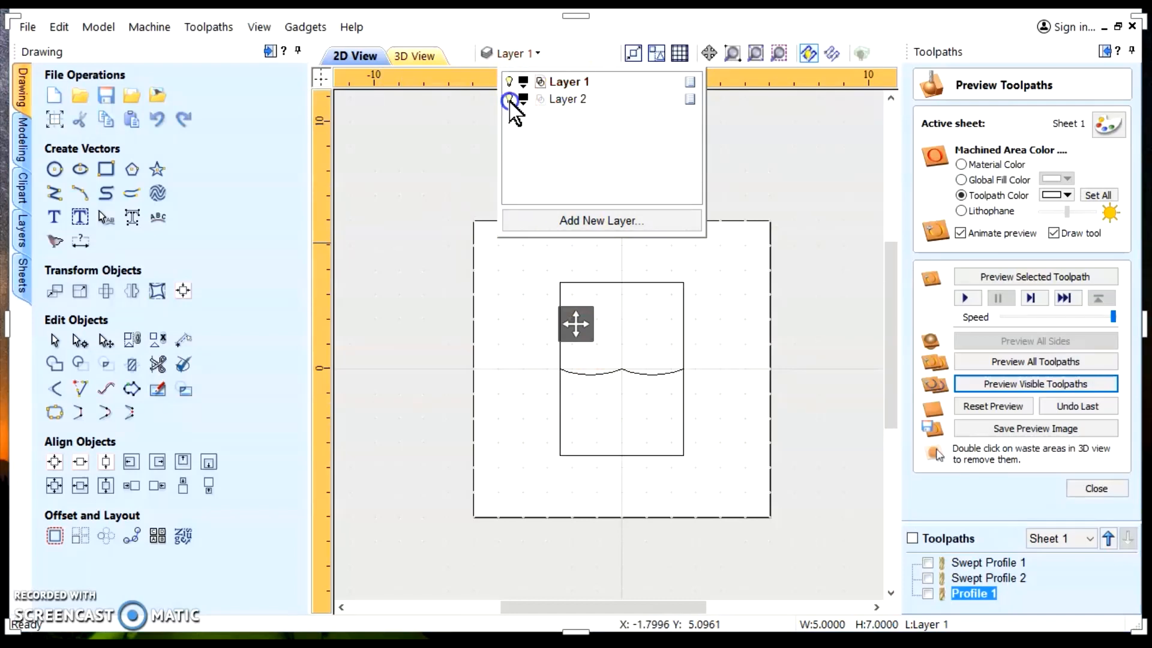
pyautogui.click(509, 98)
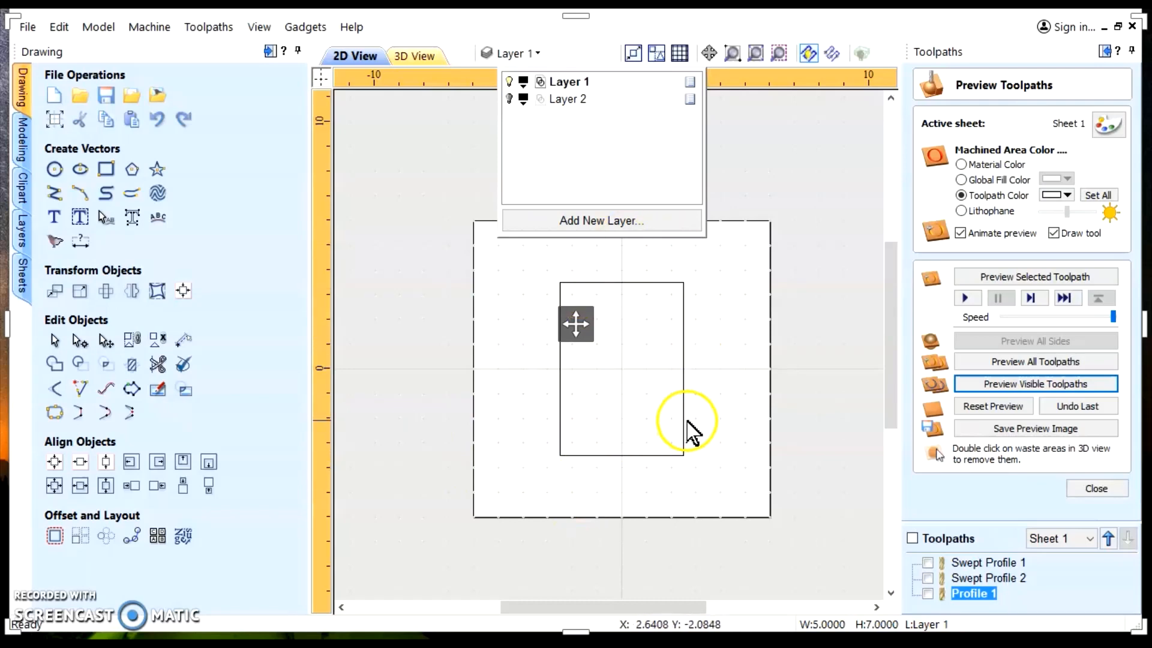
pyautogui.click(417, 227)
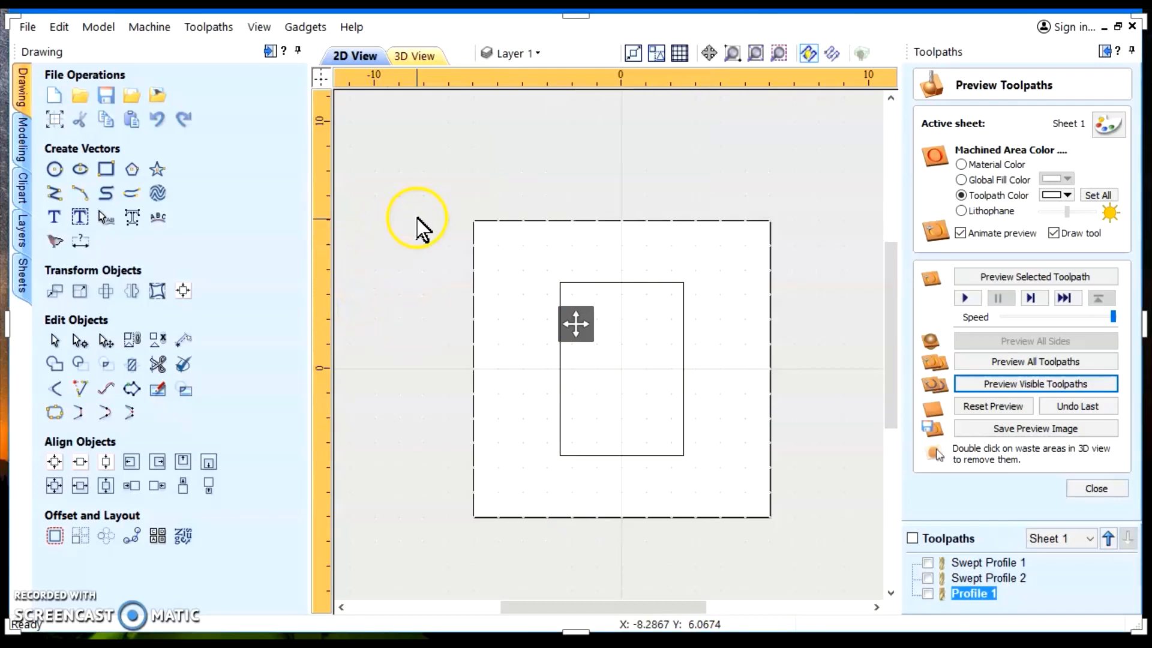
# Return to the 3D view and examine the machined double-arc surface of the part up close.
pyautogui.click(367, 78)
pyautogui.click(420, 57)
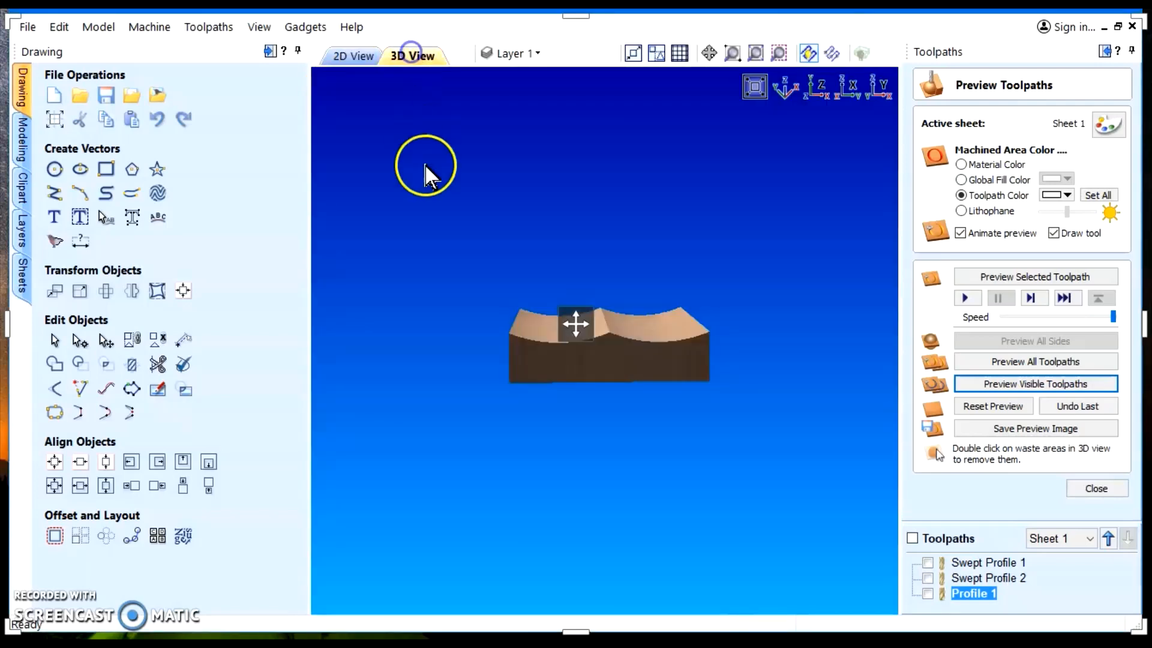
pyautogui.scroll(3, 585, 378)
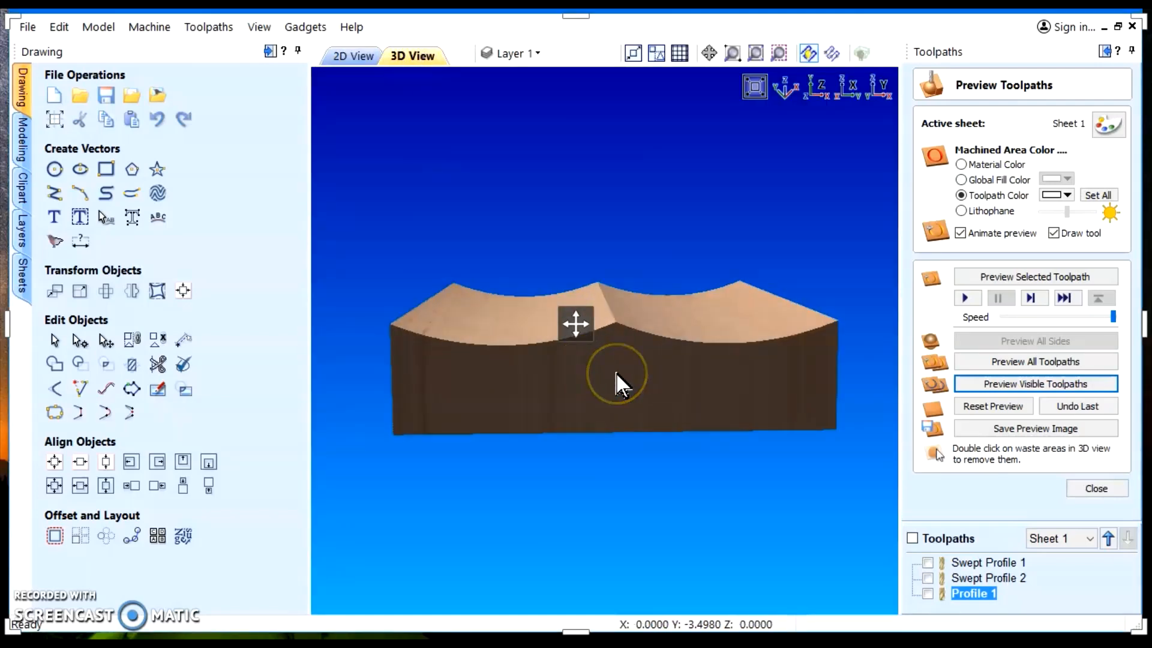